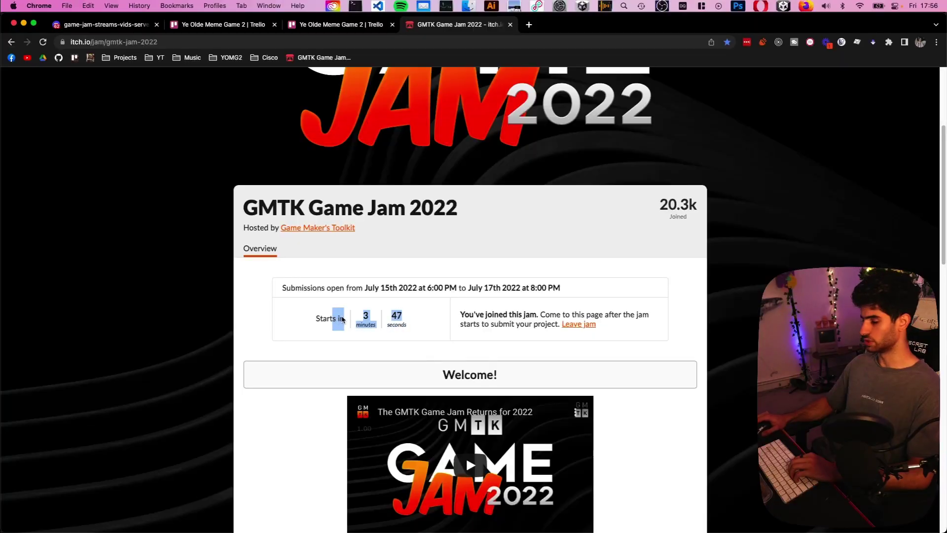
Scroll down the YouTube page while the GMTK Game Jam 2022 theme reveal premiere plays.
scroll(414, 327, down, 2)
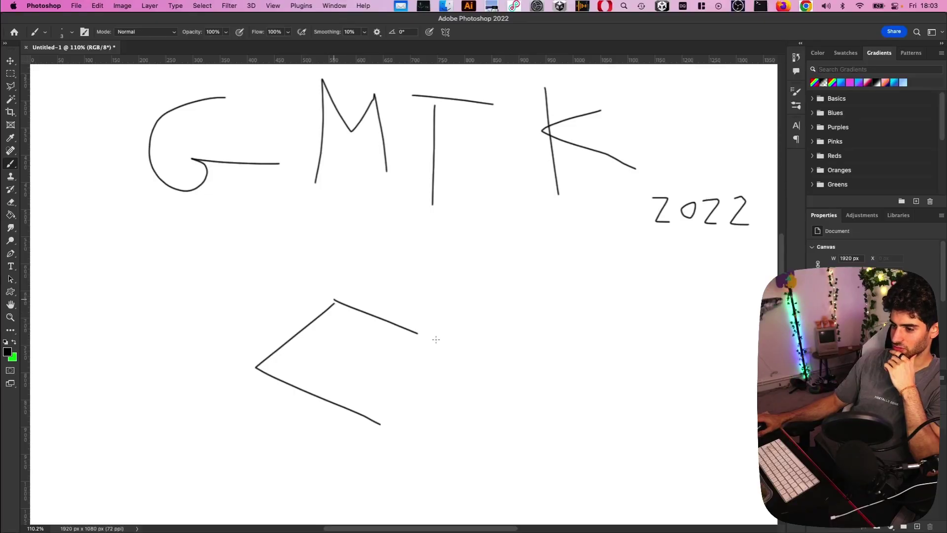
Sketch table legs, a green cheese-block rectangle and curved tunnels on the concept canvas.
drag(255, 368, 269, 425)
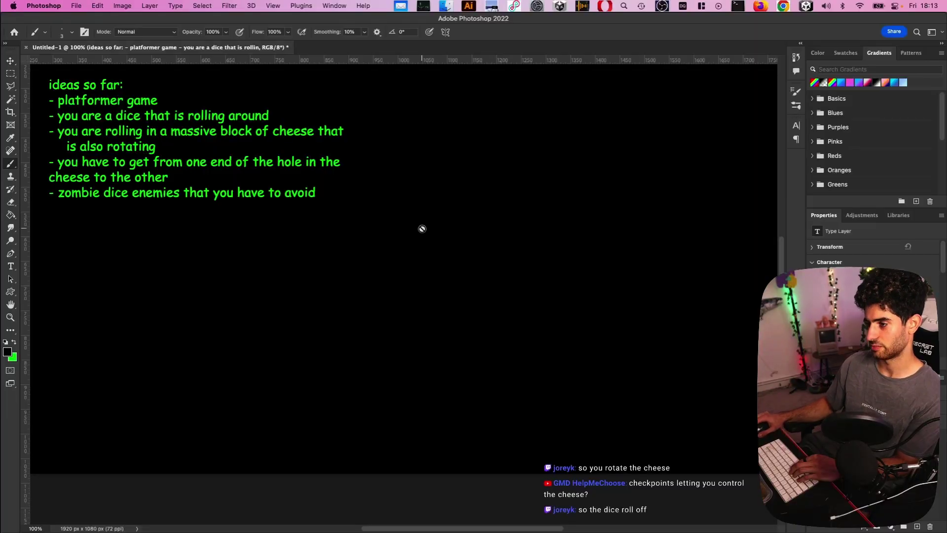
mouse_move(396, 179)
mouse_down()
mouse_move(709, 181)
mouse_move(729, 307)
mouse_move(395, 180)
mouse_up()
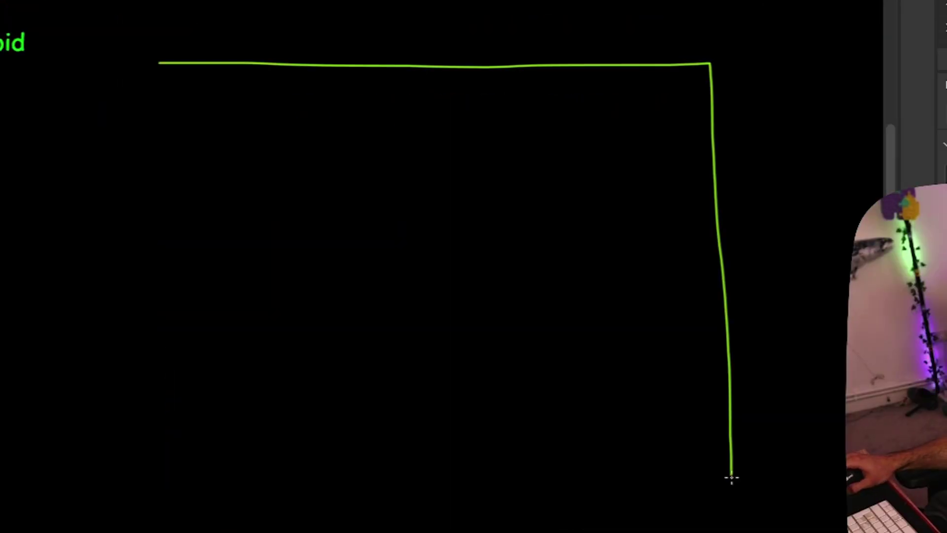
mouse_move(730, 478)
mouse_down()
mouse_move(438, 72)
mouse_move(627, 331)
mouse_up()
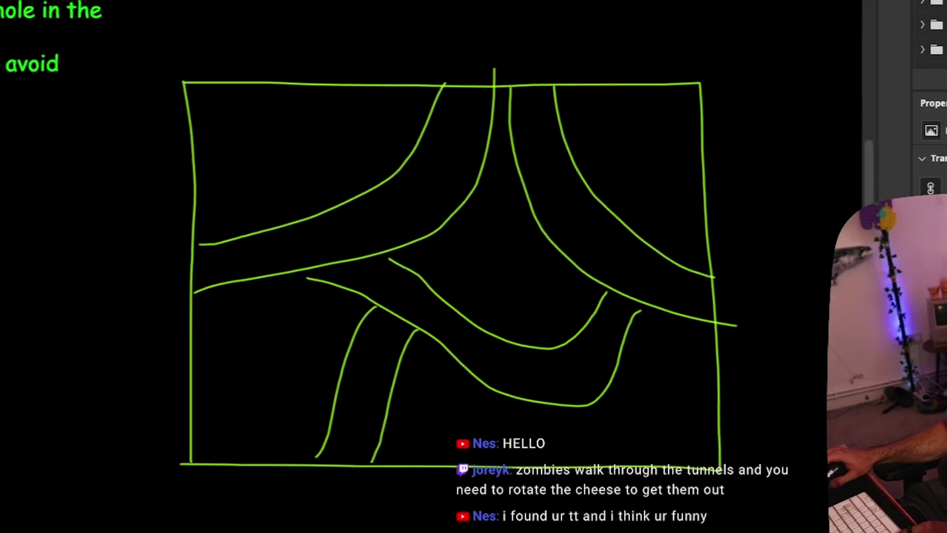
drag(435, 218, 472, 252)
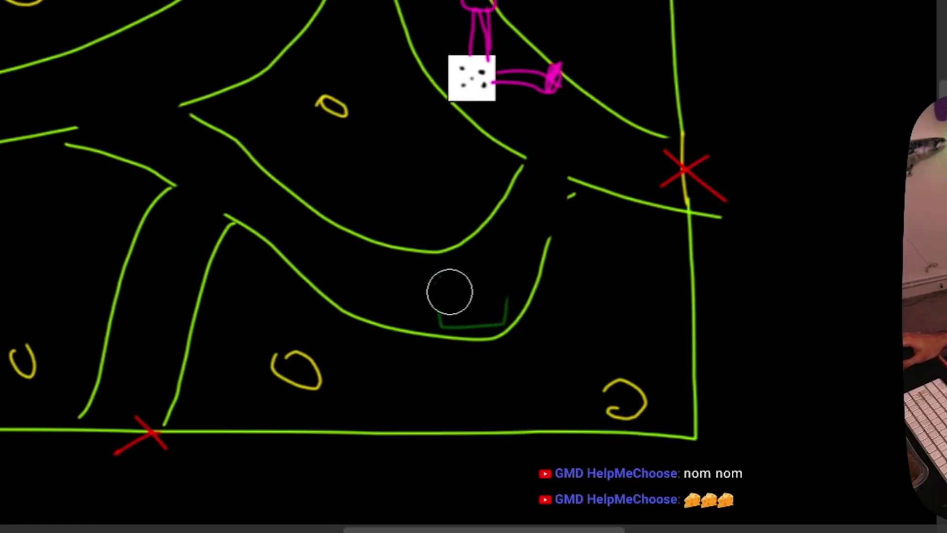
Search Google for 'rat transparent' images.
text(rat )
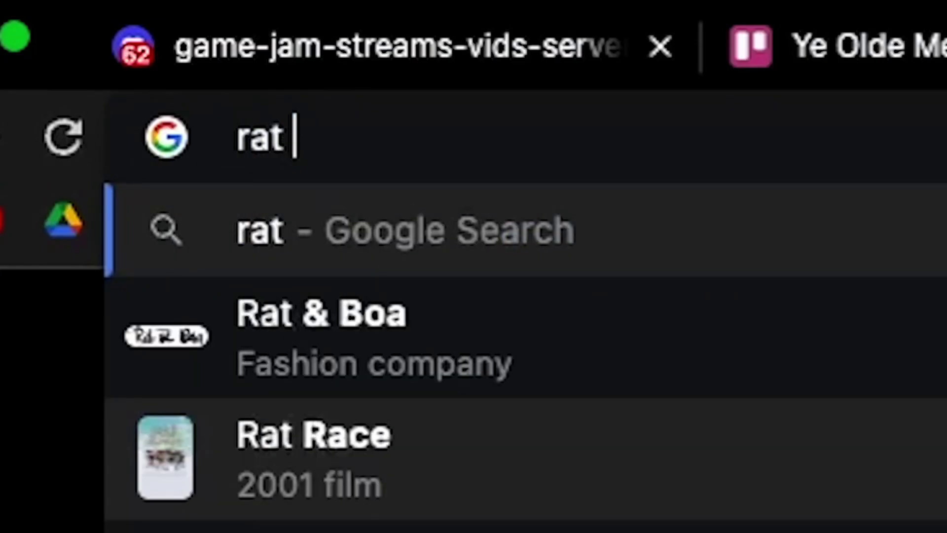
text(transparen)
key(Return)
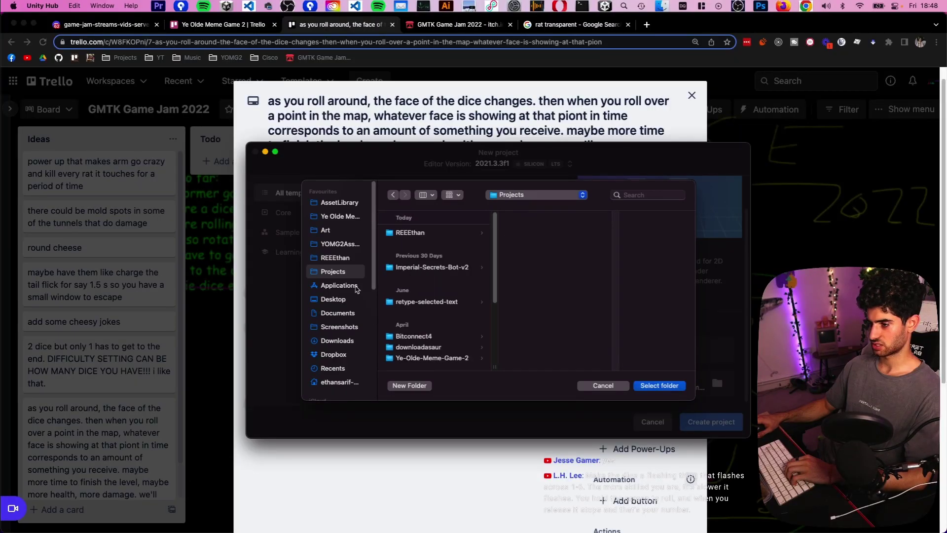
Create a new 'Cheese Game 2022' folder and project, then reposition the Unity editor window.
key(super+shift+n)
text(Cheese Game 2022)
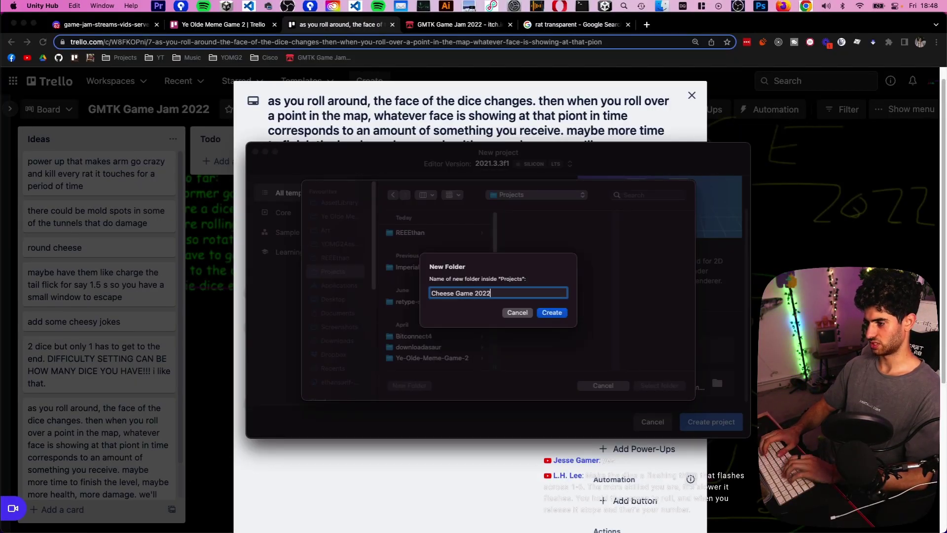
key(Return)
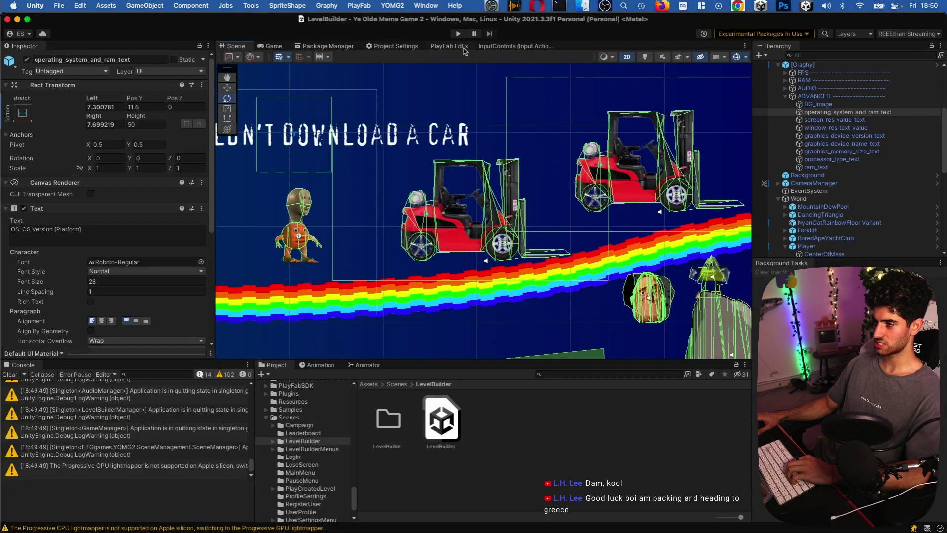
click(455, 33)
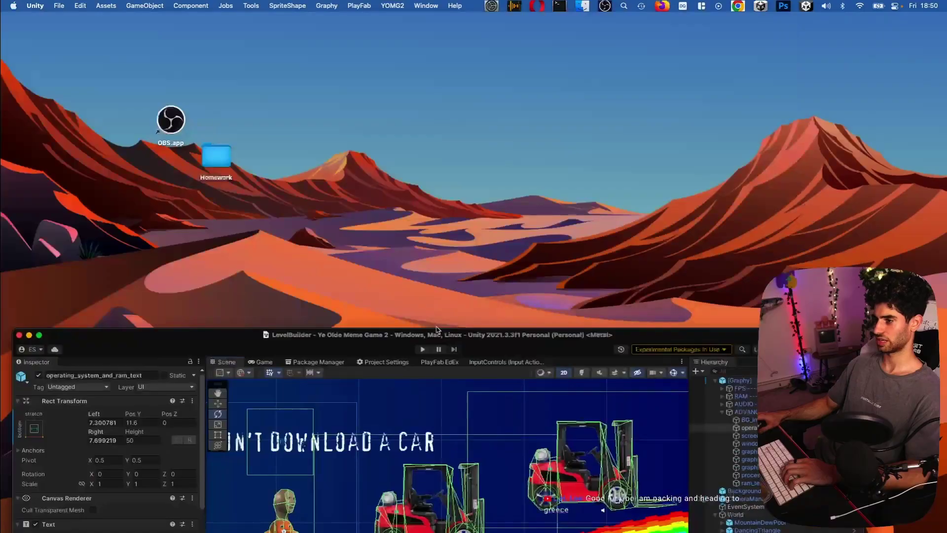
drag(454, 333, 455, 441)
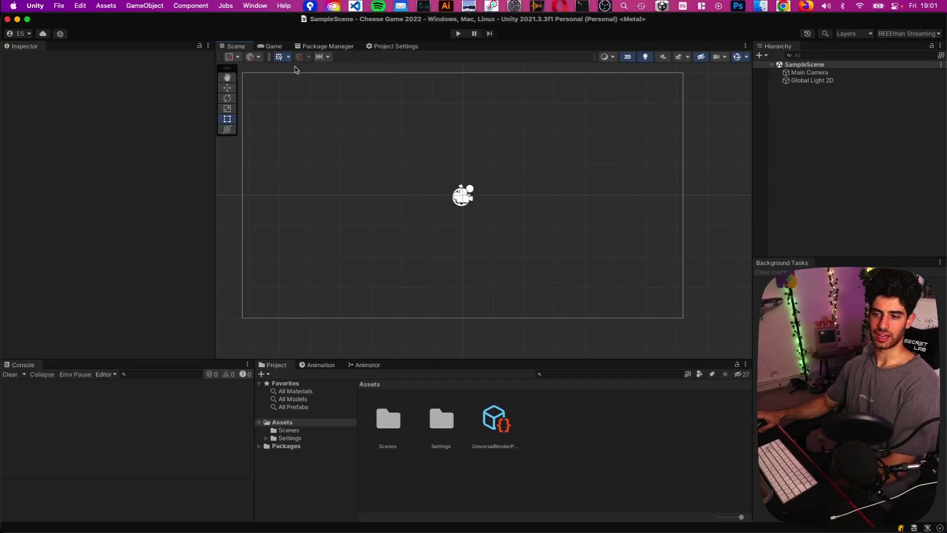
Fill the cheese ellipse shape with yellow in Photoshop.
click(738, 6)
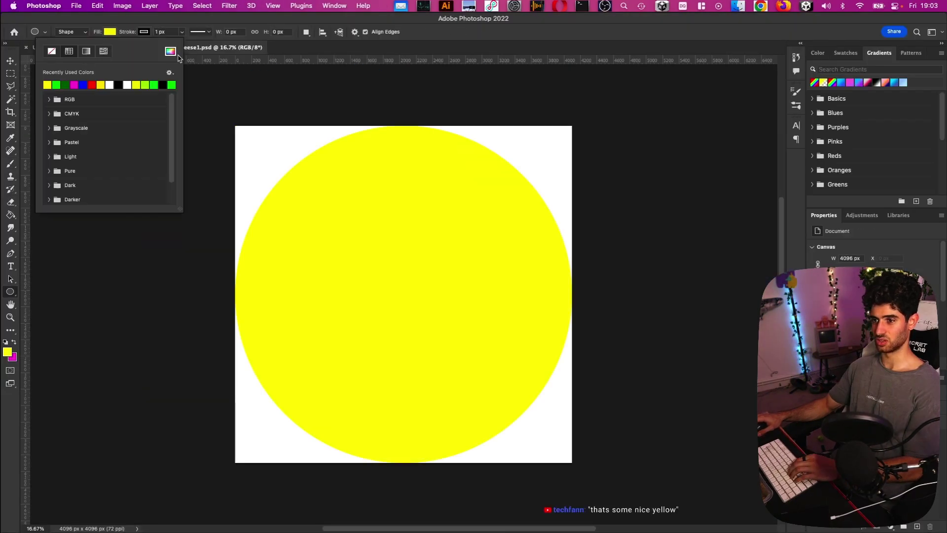
click(175, 53)
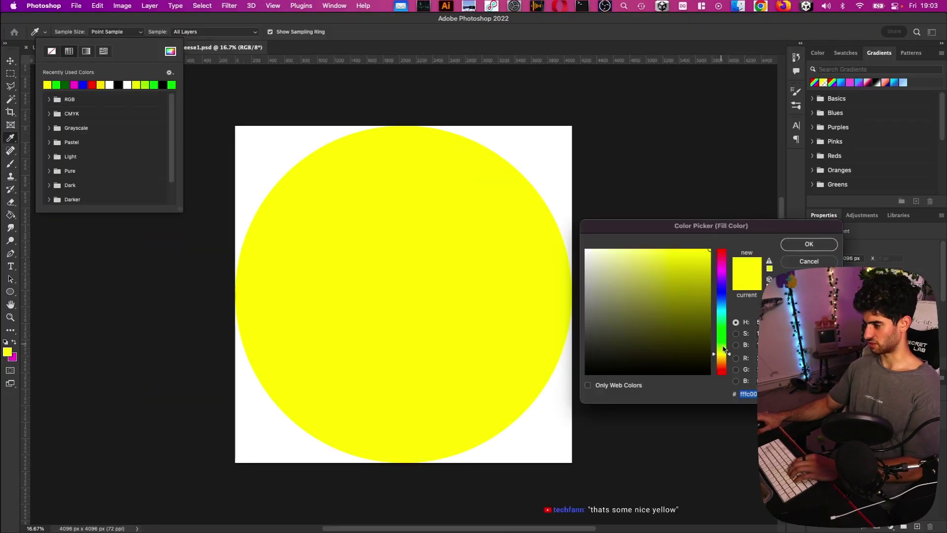
click(791, 243)
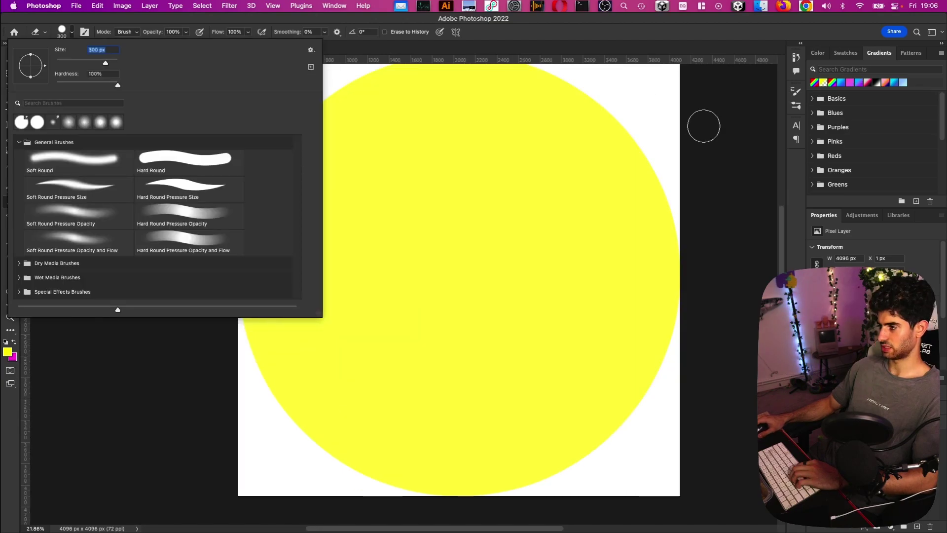
Erase winding tunnels and round holes from the cheese using 300 px and 65 px erasers.
key(Escape)
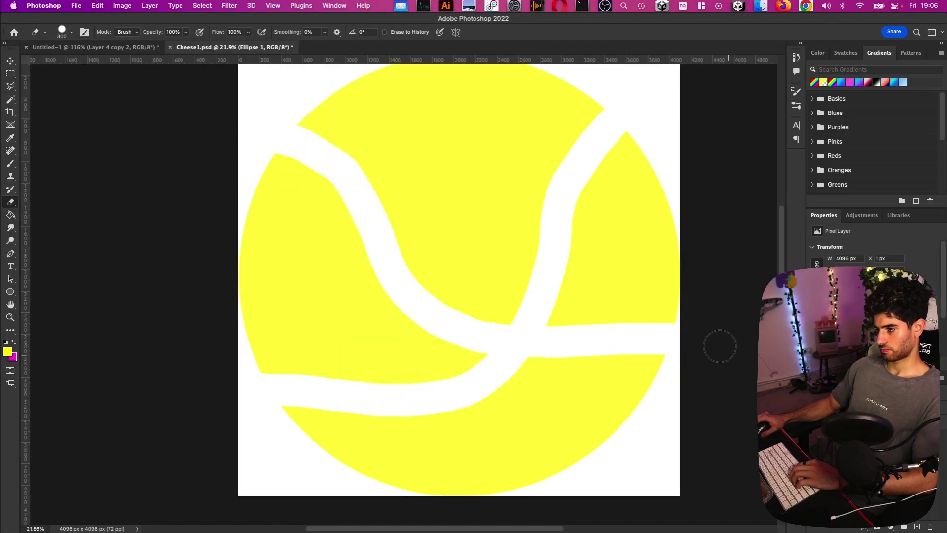
alt+scroll(521, 360, down, 3)
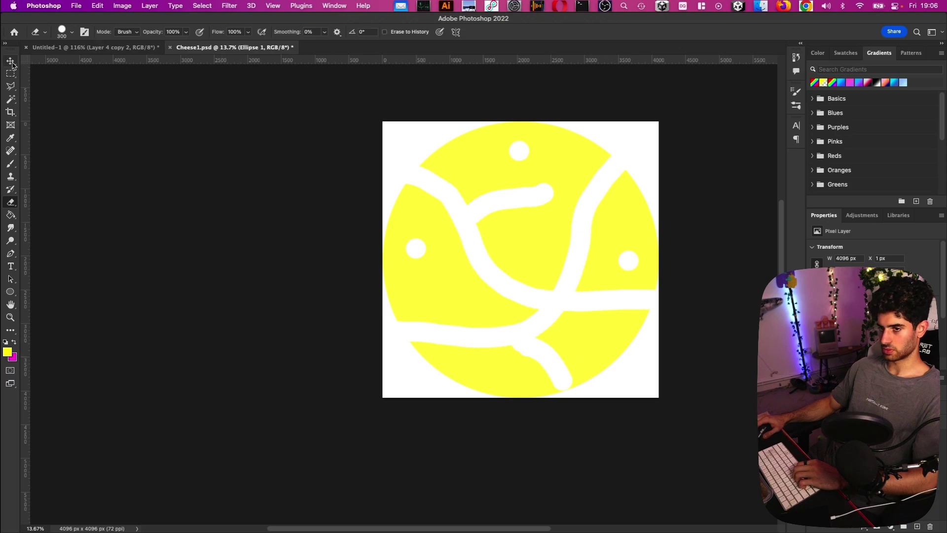
click(72, 32)
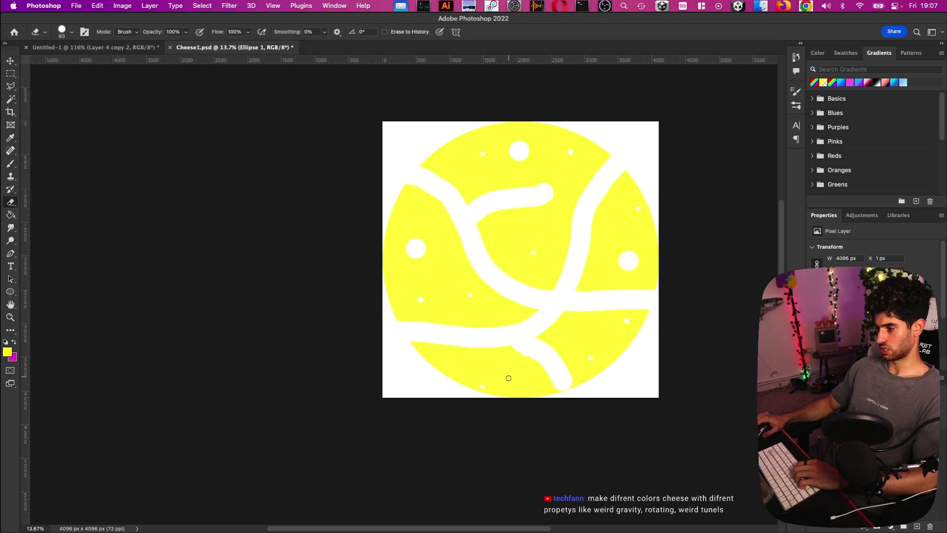
alt+scroll(508, 377, up, 4)
alt+scroll(528, 200, down, 2)
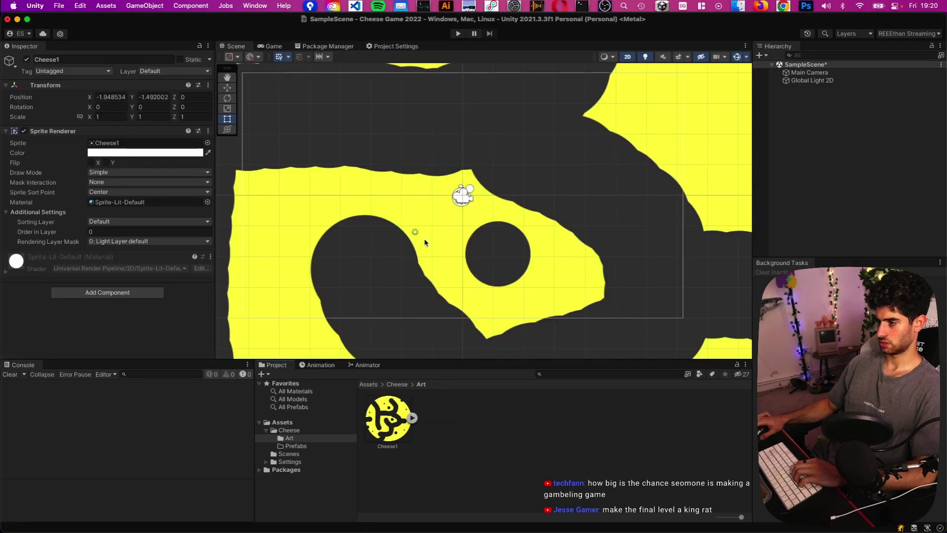
scroll(424, 242, down, 3)
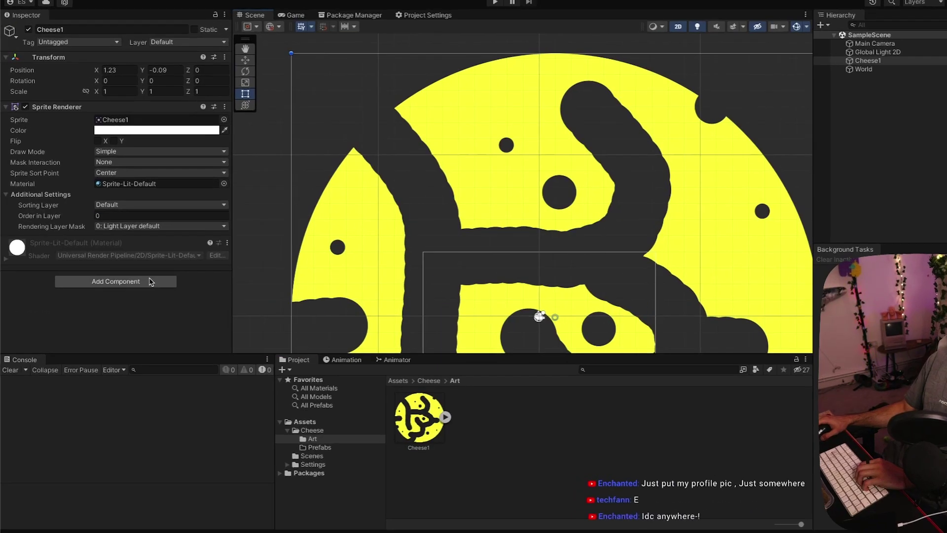
Add a Polygon Collider 2D to Cheese1 via the 'poly' component search.
click(144, 293)
text(poly)
key(Return)
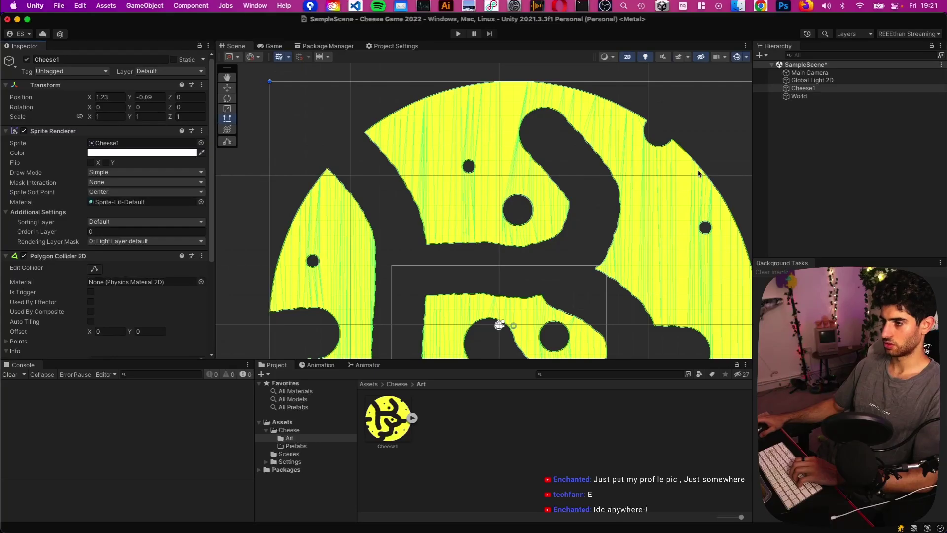
scroll(502, 184, up, 5)
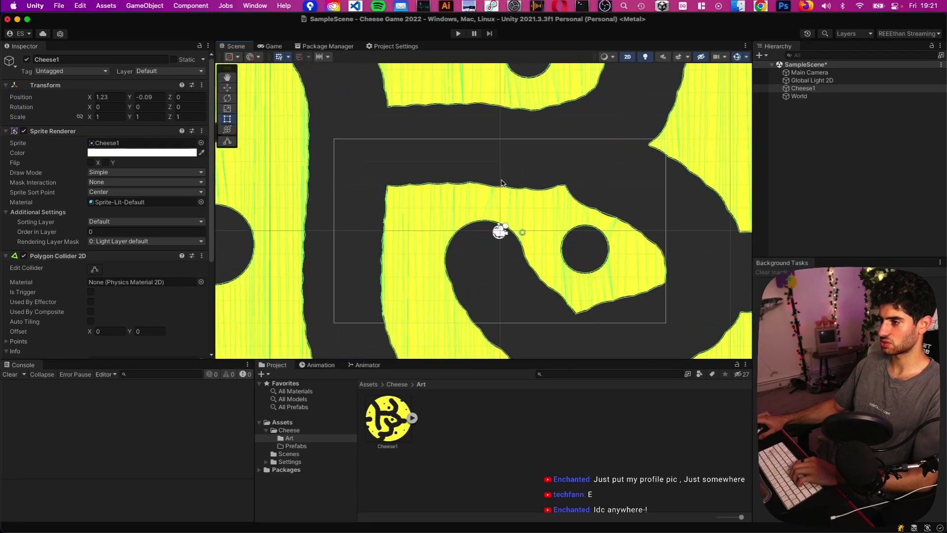
scroll(502, 183, up, 8)
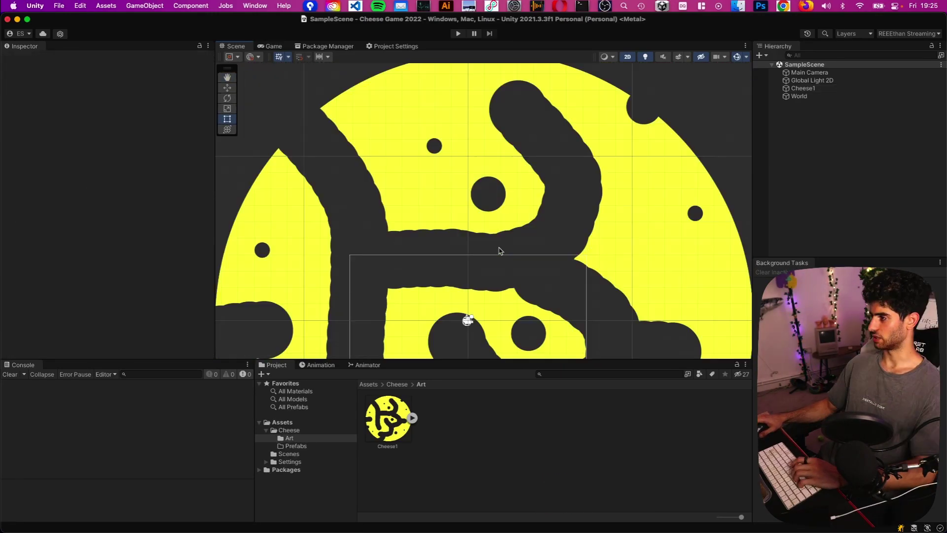
click(762, 6)
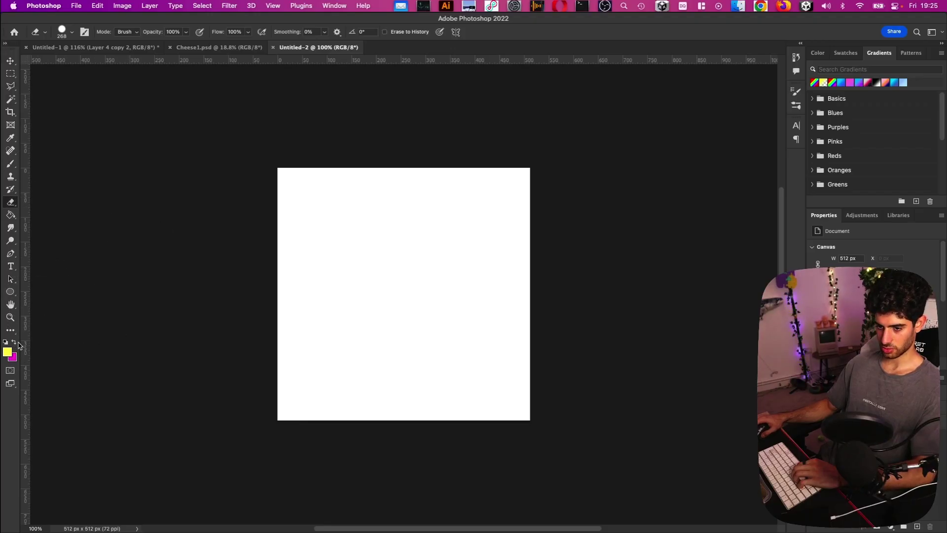
Set a black 69 px brush and stamp the centre pip of the one-pip face.
click(9, 350)
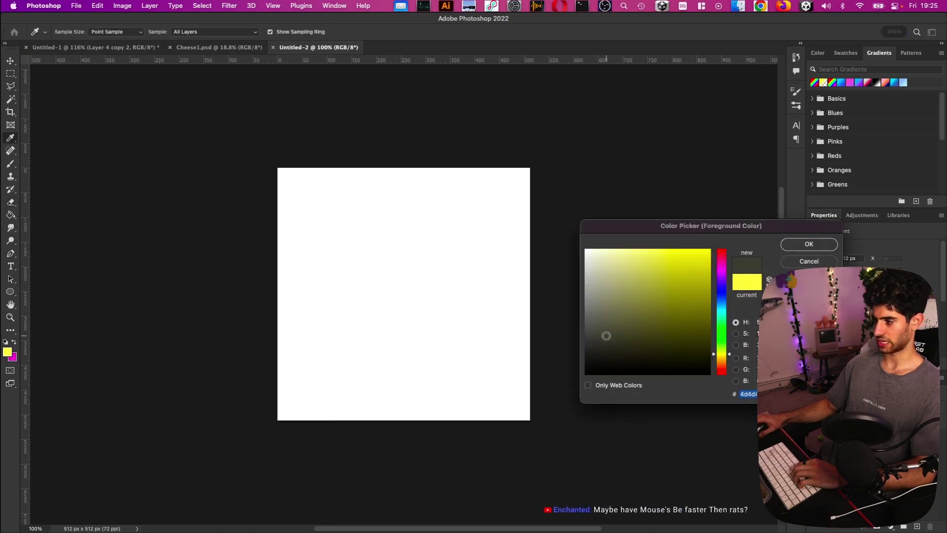
key(Return)
click(71, 33)
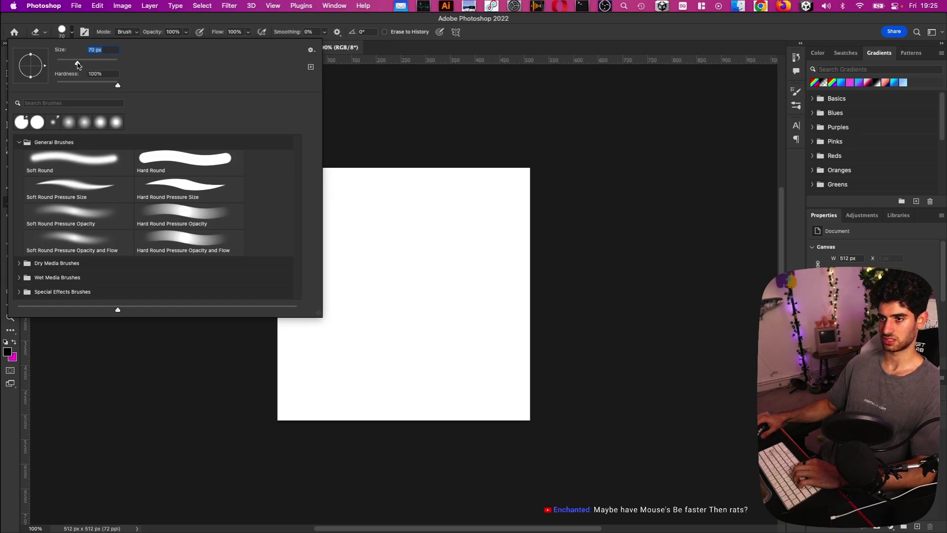
key(Return)
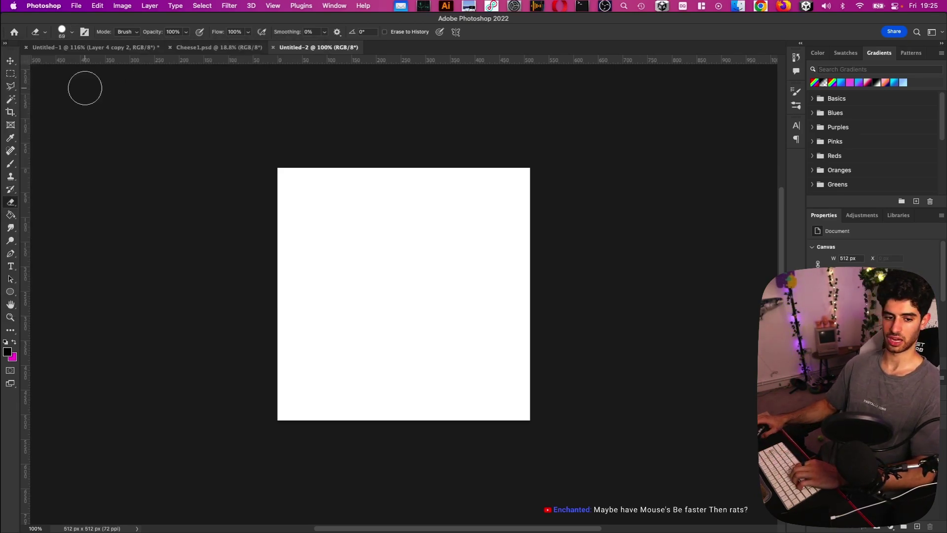
click(403, 278)
Save the one-pip face as Dice1.psd and the two-pip face as a new file.
key(super+s)
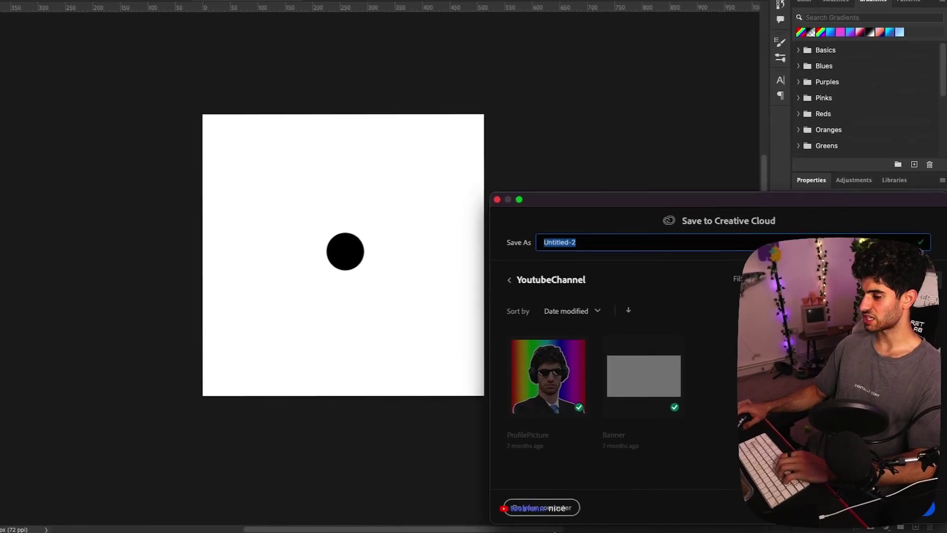
click(535, 506)
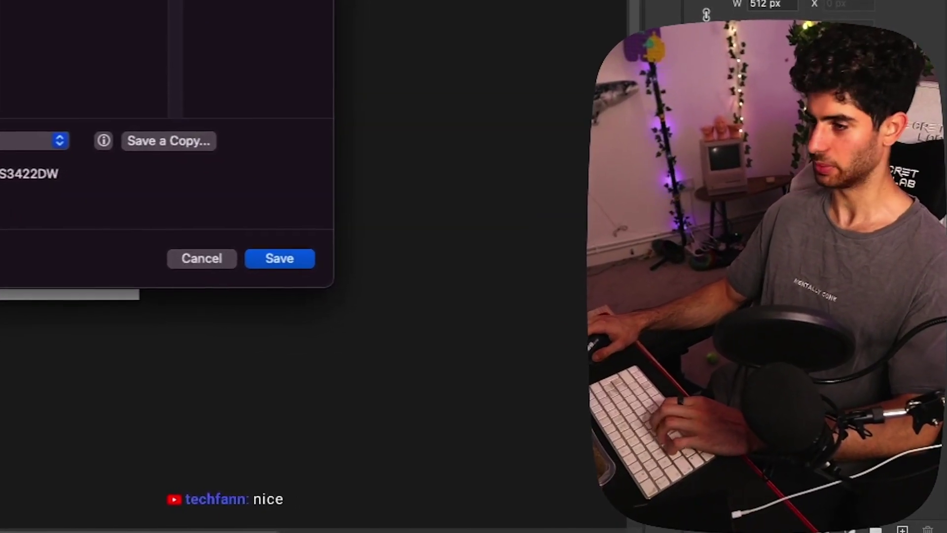
key(Escape)
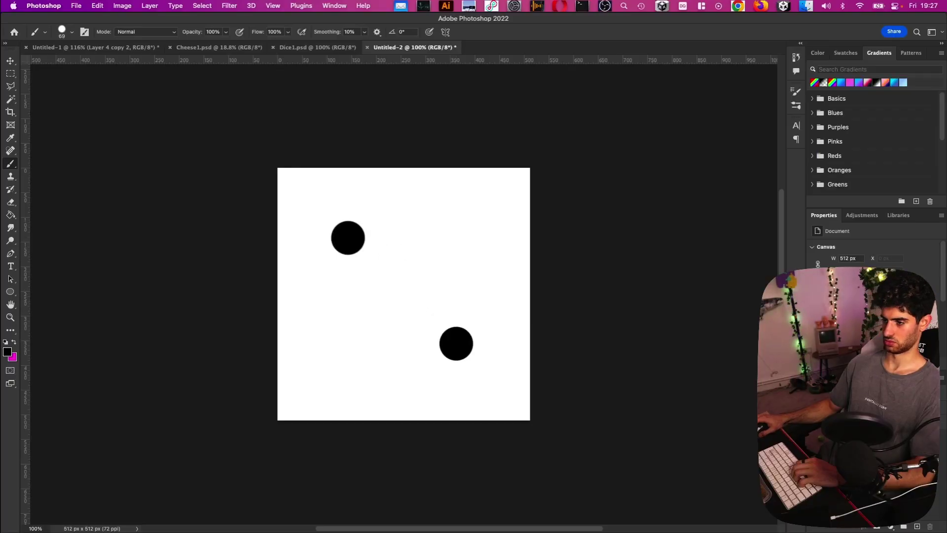
key(super+s)
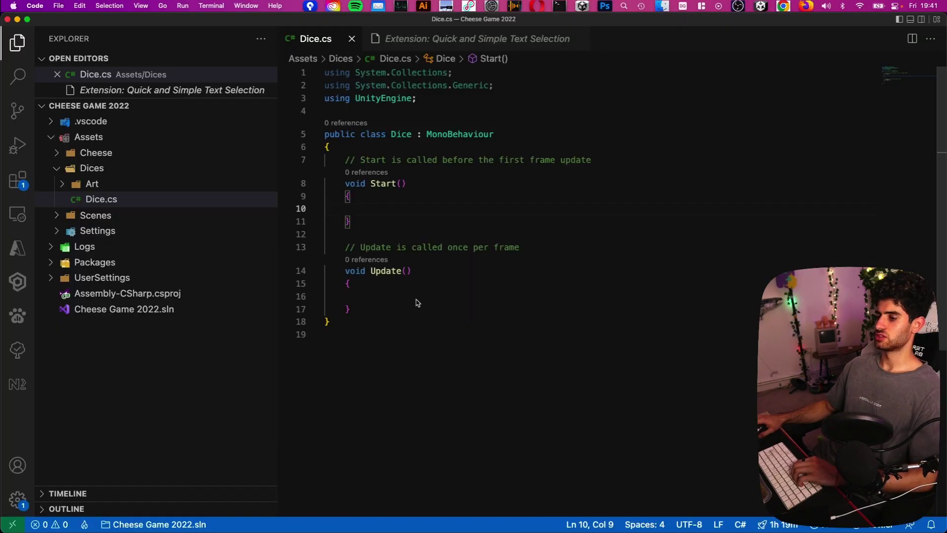
drag(416, 305, 355, 163)
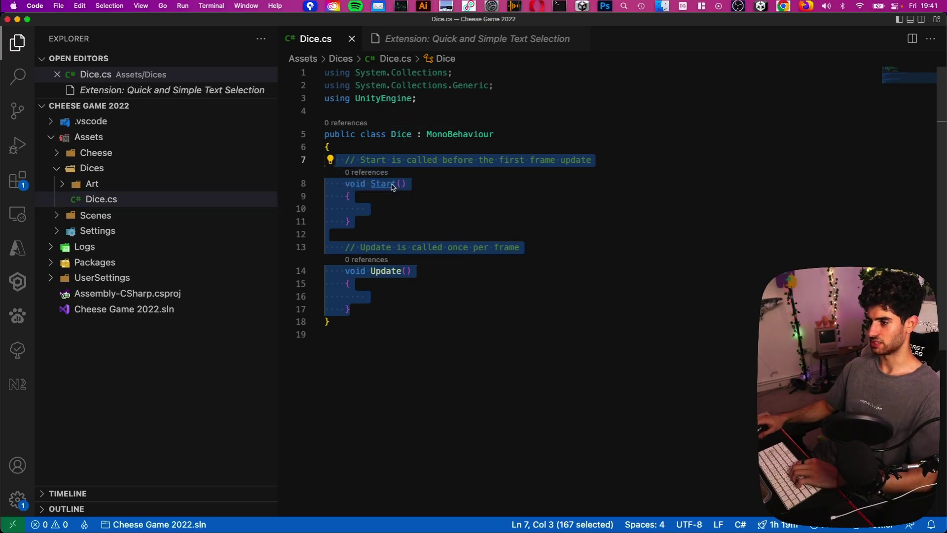
click(393, 232)
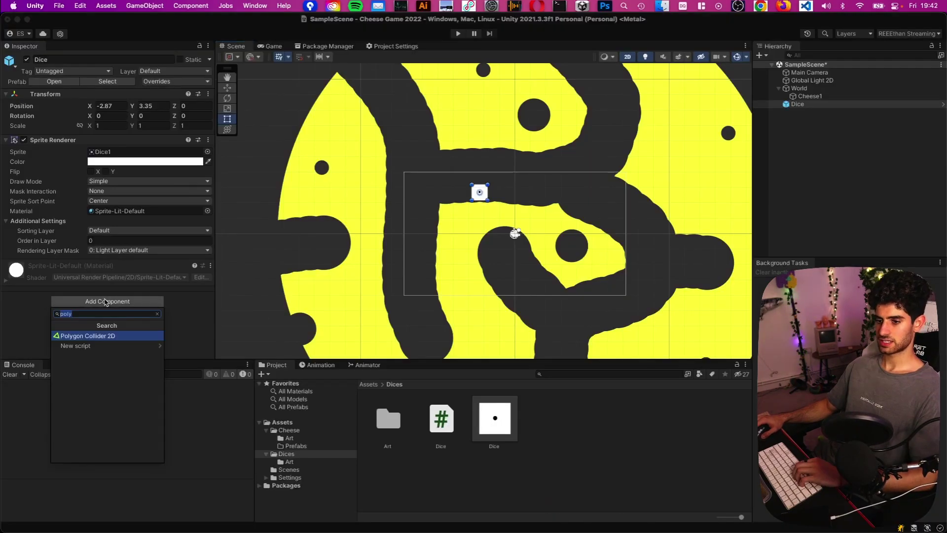
Give the Dice a Rigidbody 2D (not the 3D one) and a Box Collider 2D.
text(rigid)
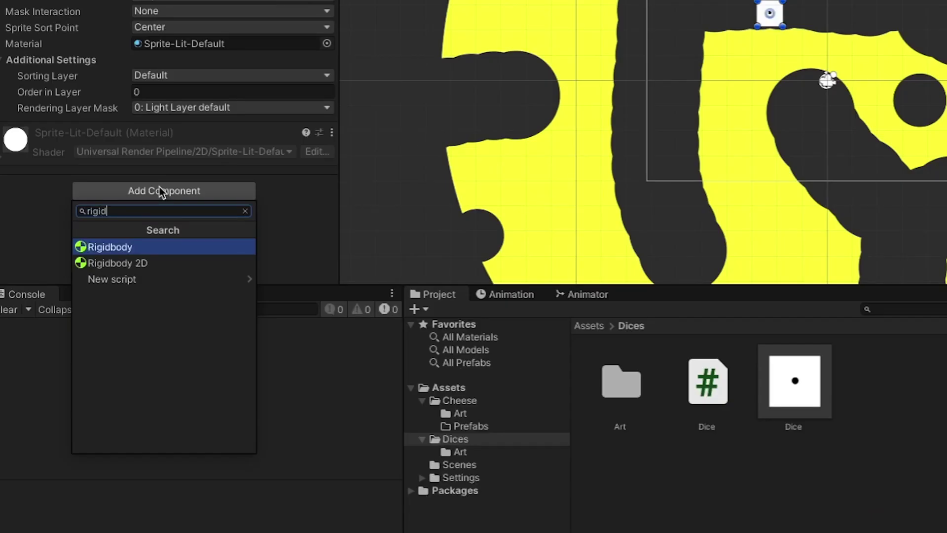
key(Down)
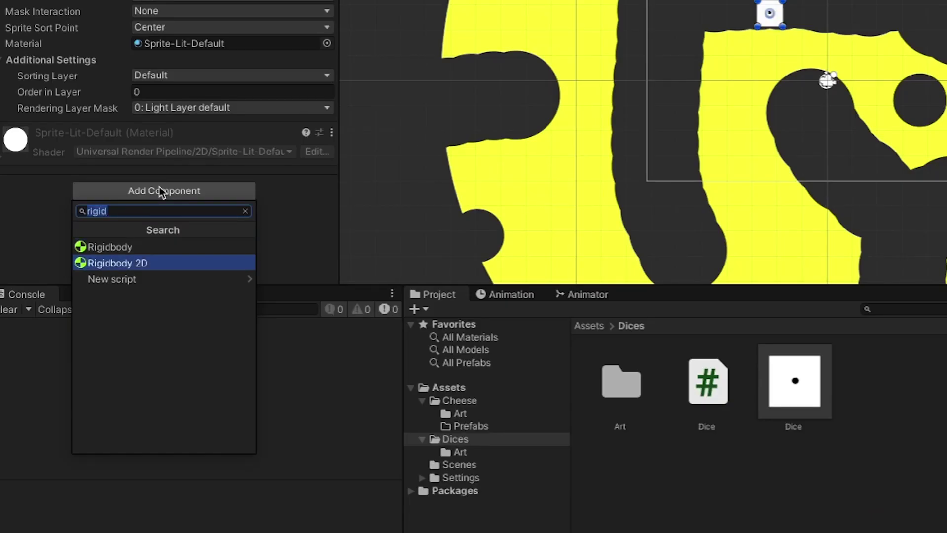
key(Return)
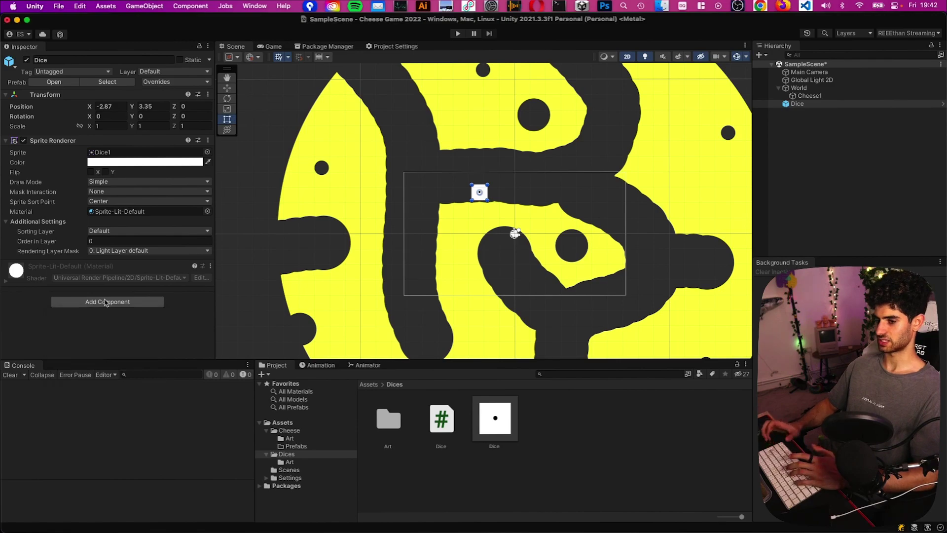
scroll(197, 400, down, 4)
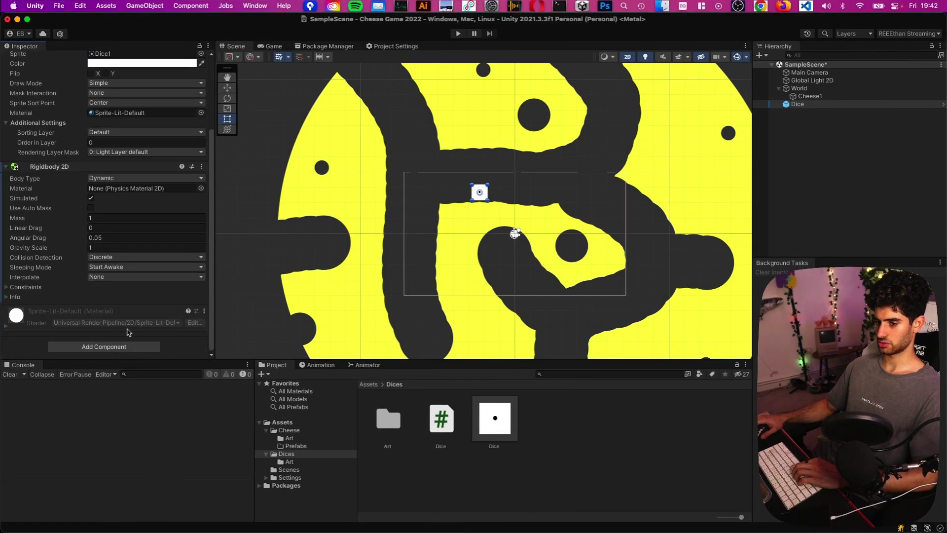
click(121, 347)
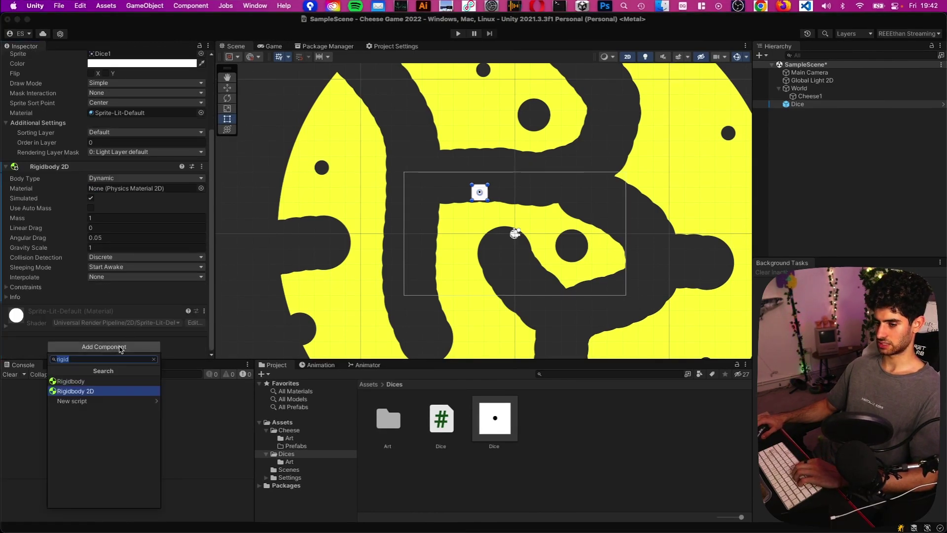
text(box)
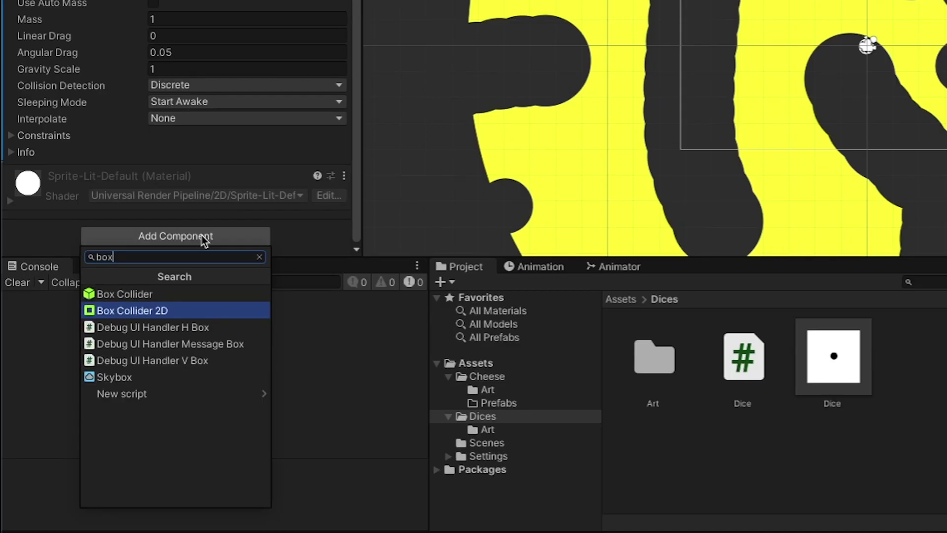
key(Return)
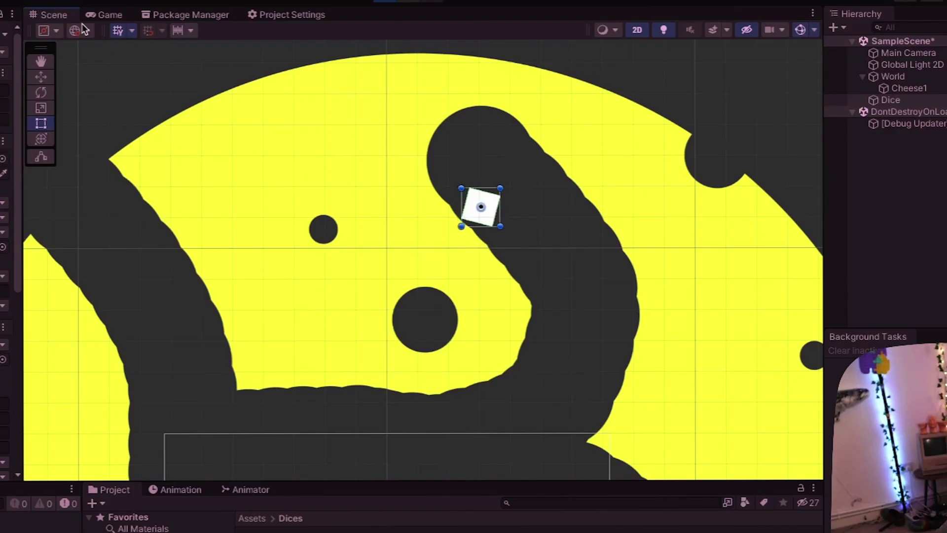
Follow the falling dice in play mode, then stop play to reset the scene.
middle_drag(609, 289, 567, 173)
scroll(567, 172, down, 5)
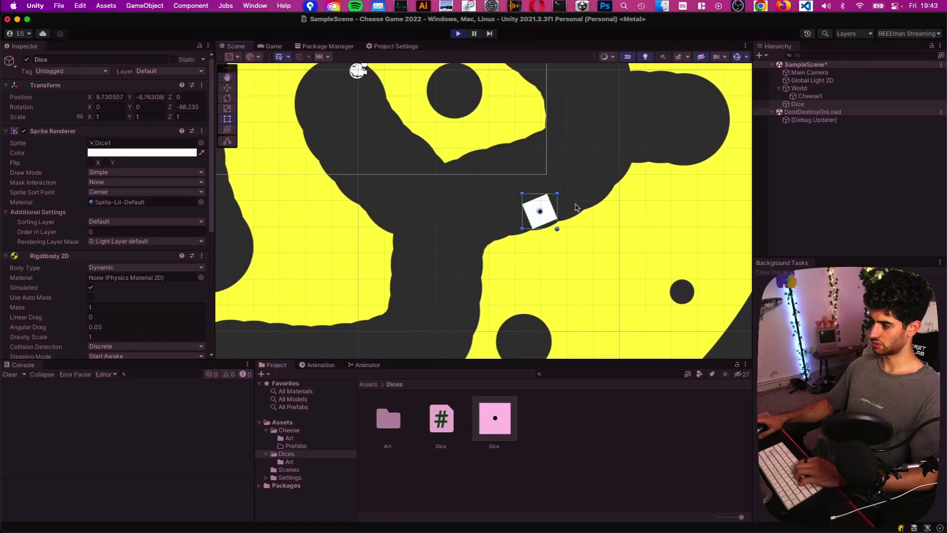
key(super+p)
middle_drag(425, 49, 499, 133)
scroll(500, 133, down, 4)
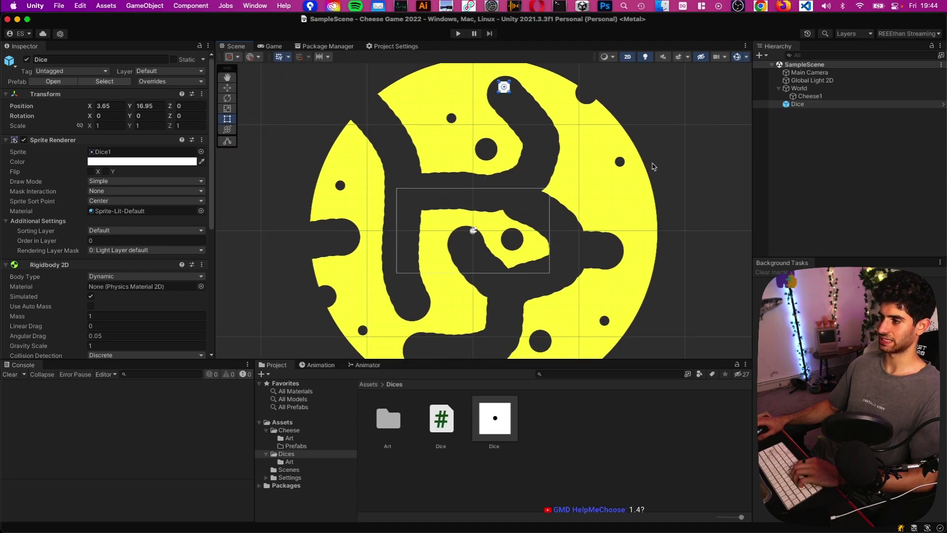
Replay the level and rotate Cheese1 with the Rotate tool (E) to tip the dice.
click(516, 101)
key(super+p)
click(235, 46)
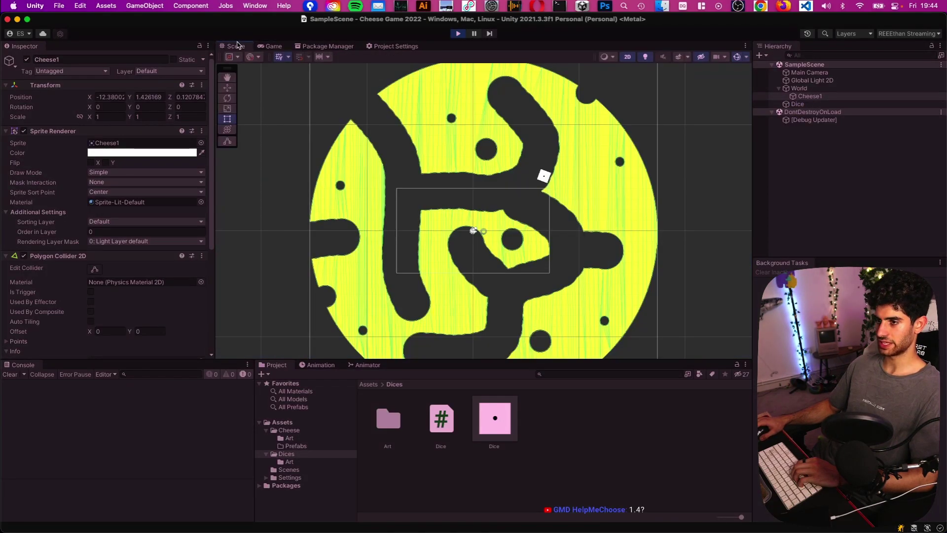
scroll(496, 124, down, 1)
key(e)
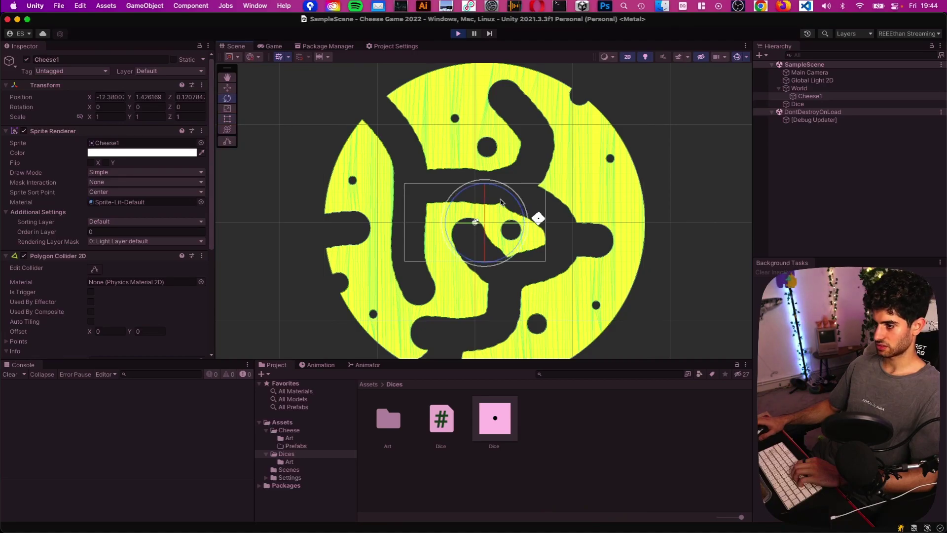
drag(516, 200, 544, 249)
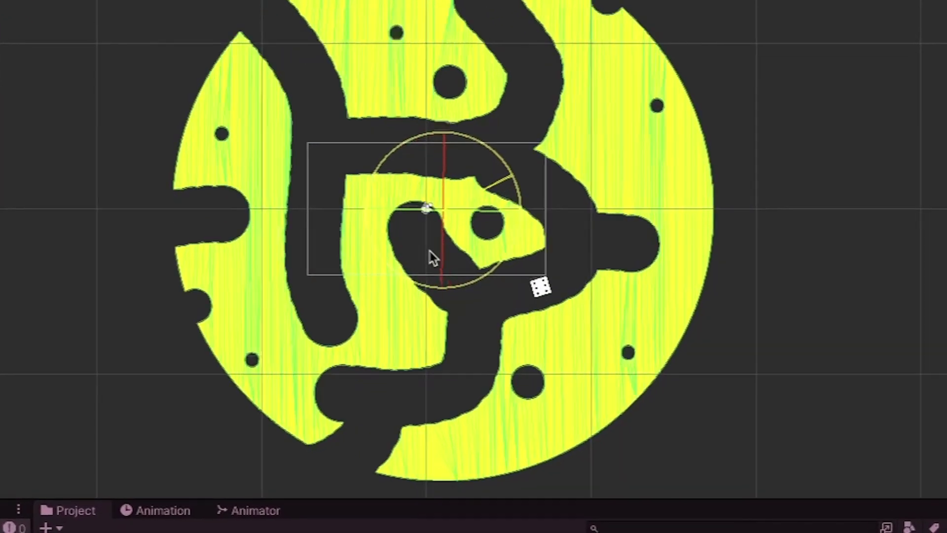
drag(595, 265, 945, 304)
Check the result in the Game view, then go back to the Scene view.
click(270, 46)
click(240, 56)
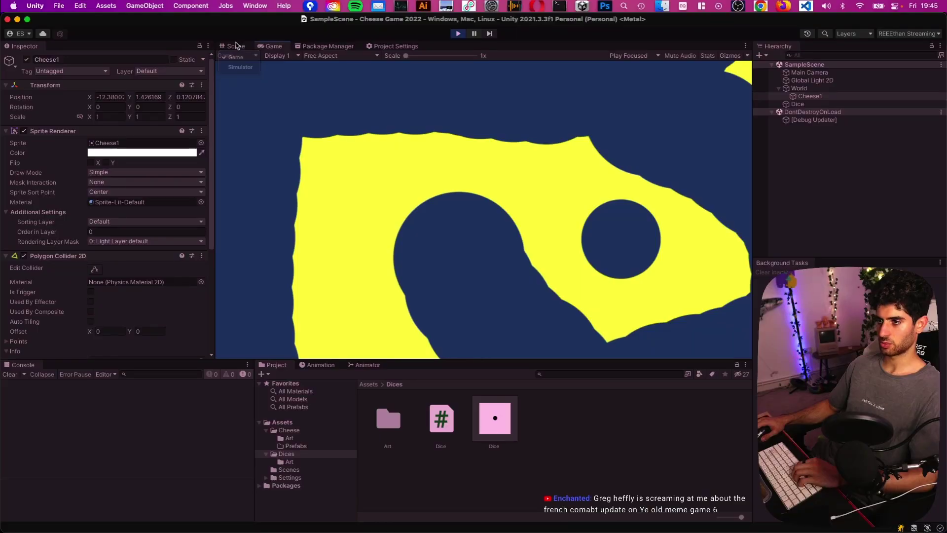
click(233, 47)
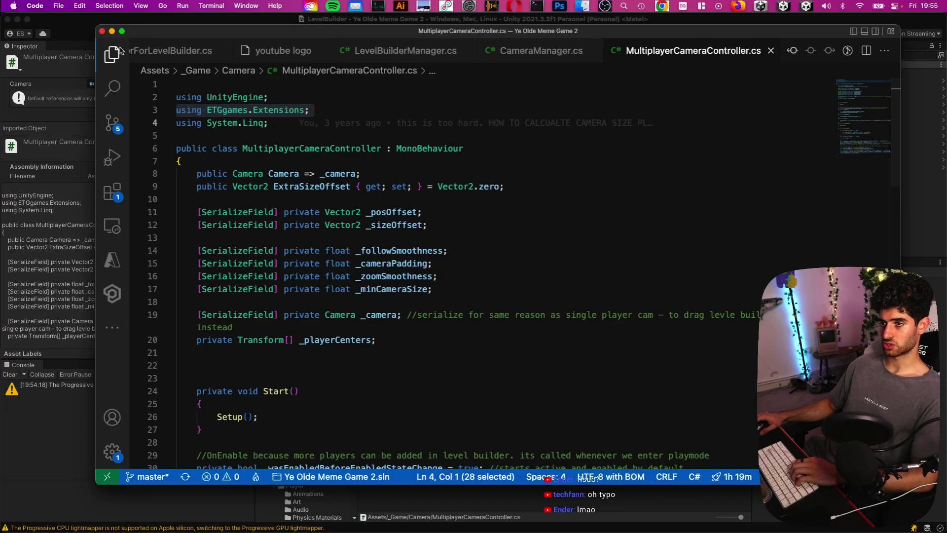
Browse the Extensions scripts and open the Cheese Game 2022 project folder in Finder.
click(113, 52)
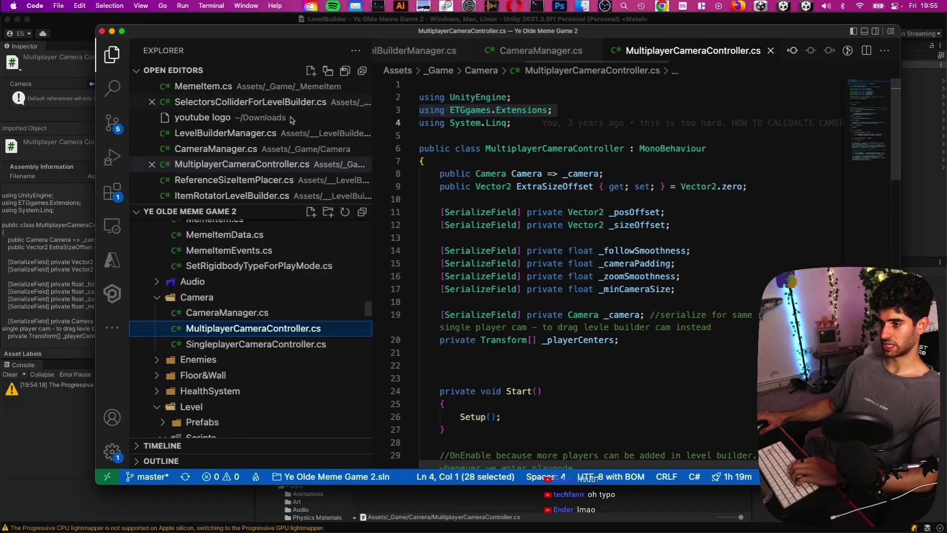
click(550, 213)
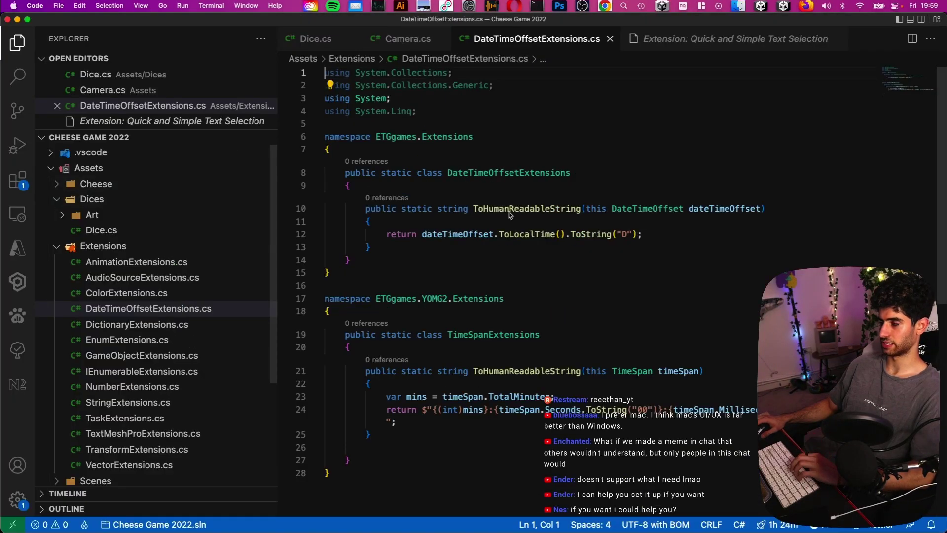
click(509, 214)
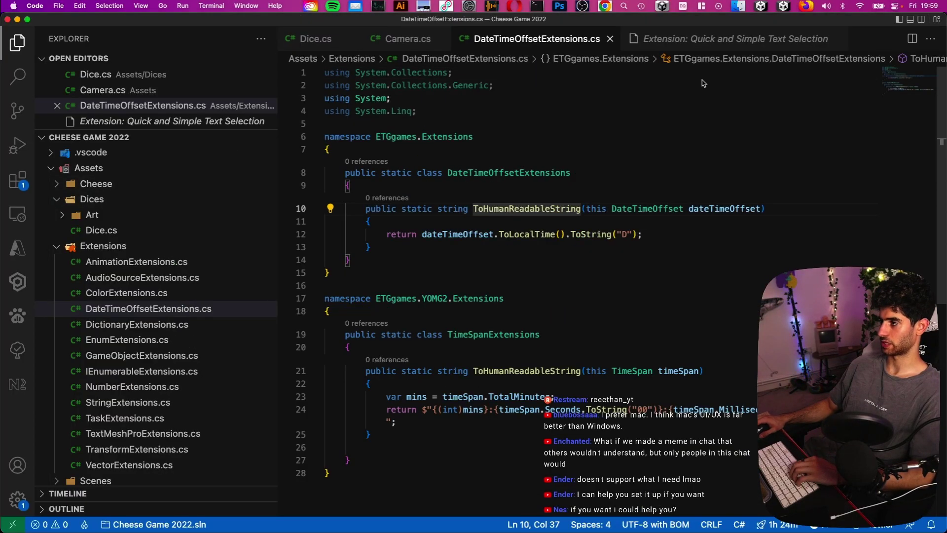
key(super+Tab)
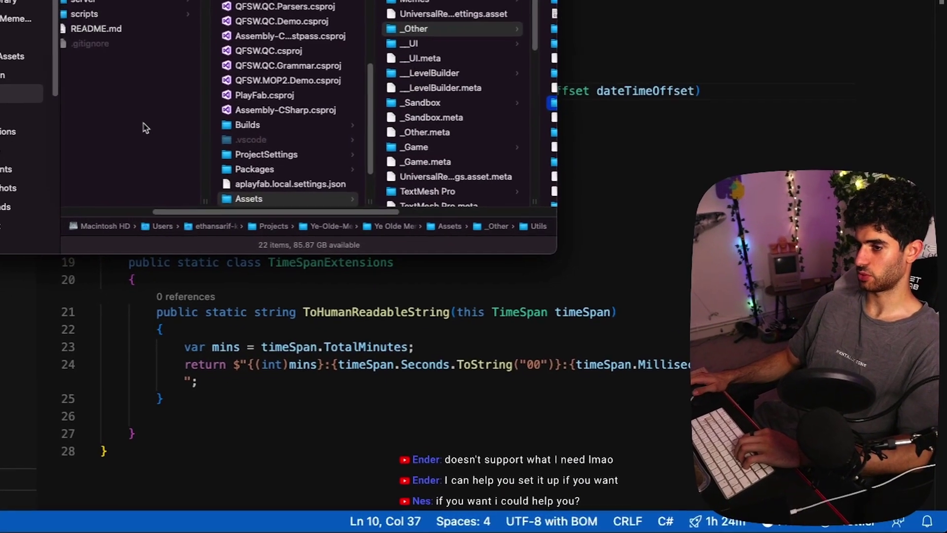
click(238, 211)
click(342, 120)
right_click(429, 179)
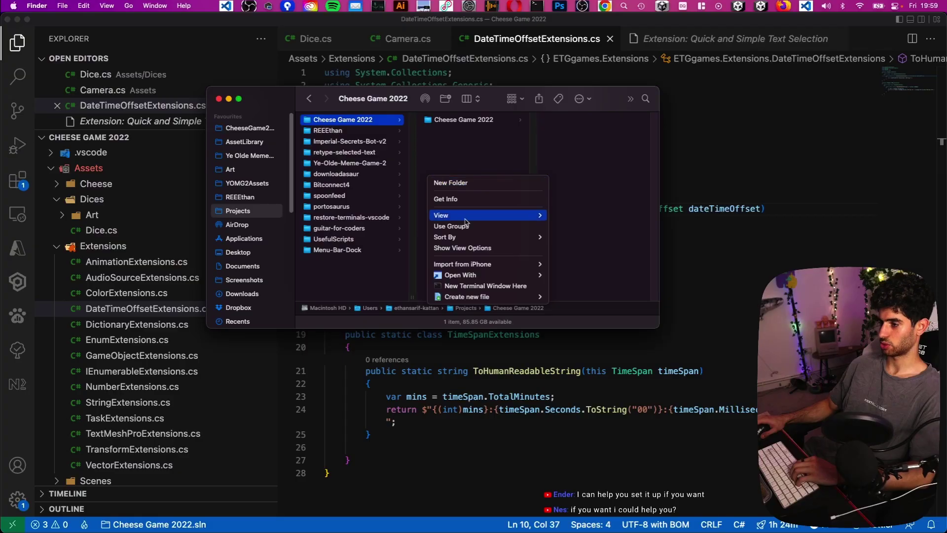
click(488, 151)
Bring up the Ye-Olde-Meme-Game-2 Git history in Sourcetree and resize its window.
key(super+Tab)
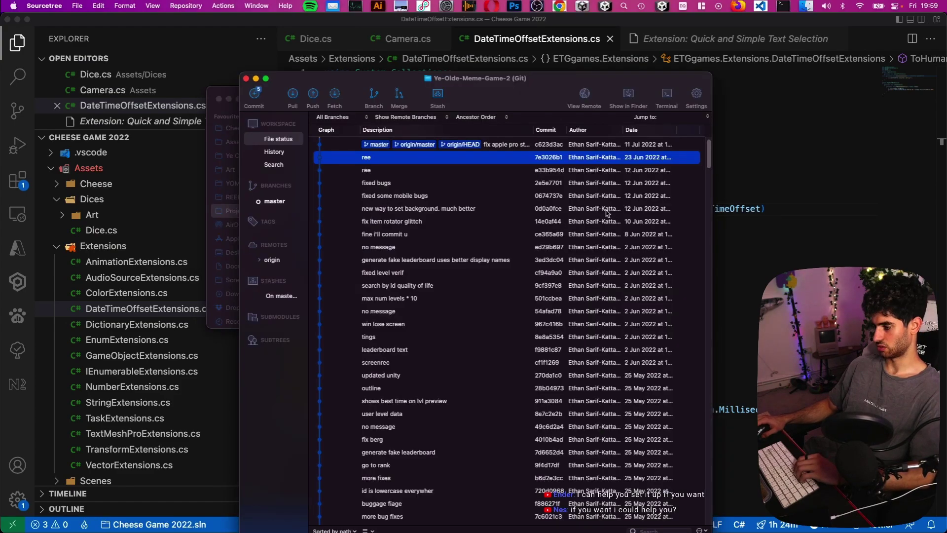
drag(526, 84, 522, 26)
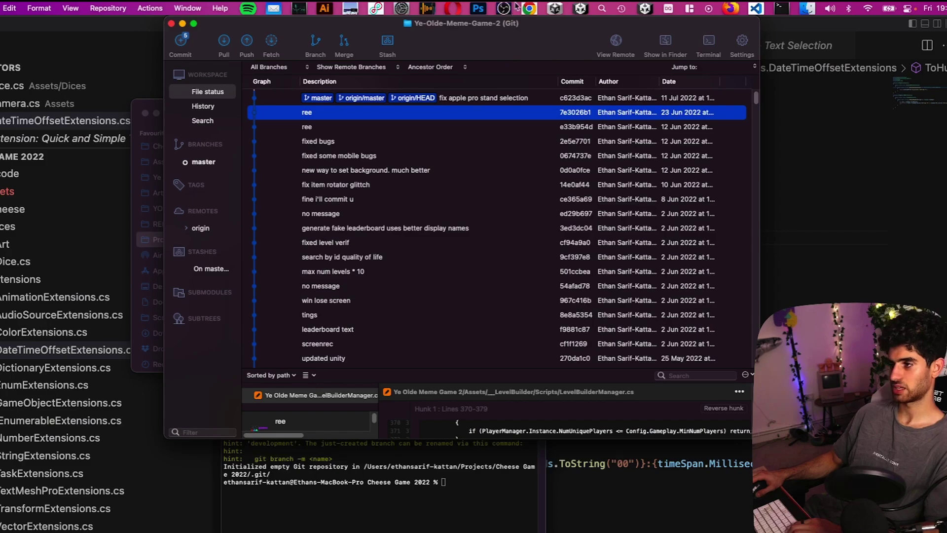
drag(513, 22, 507, 122)
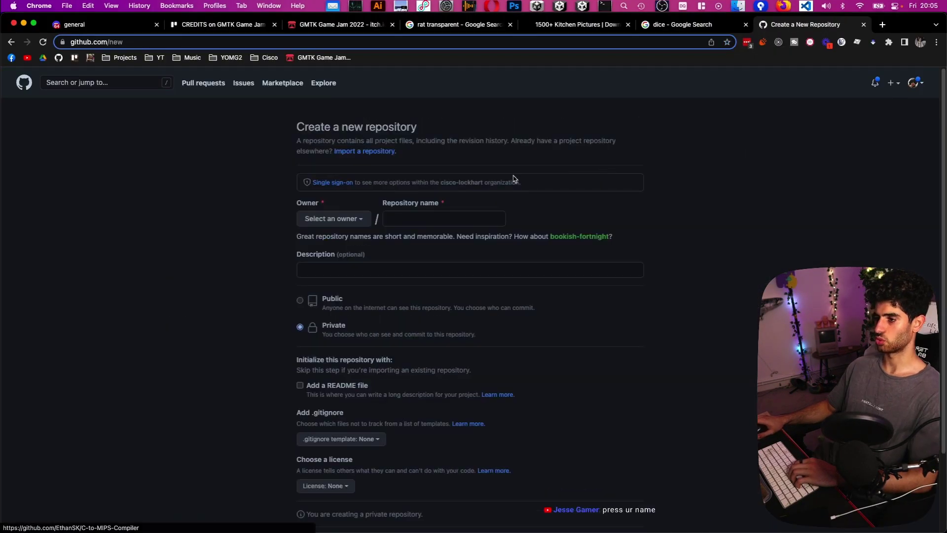
Name the repository cheese-game-2022 and create it as a public GitHub repo.
text(Che)
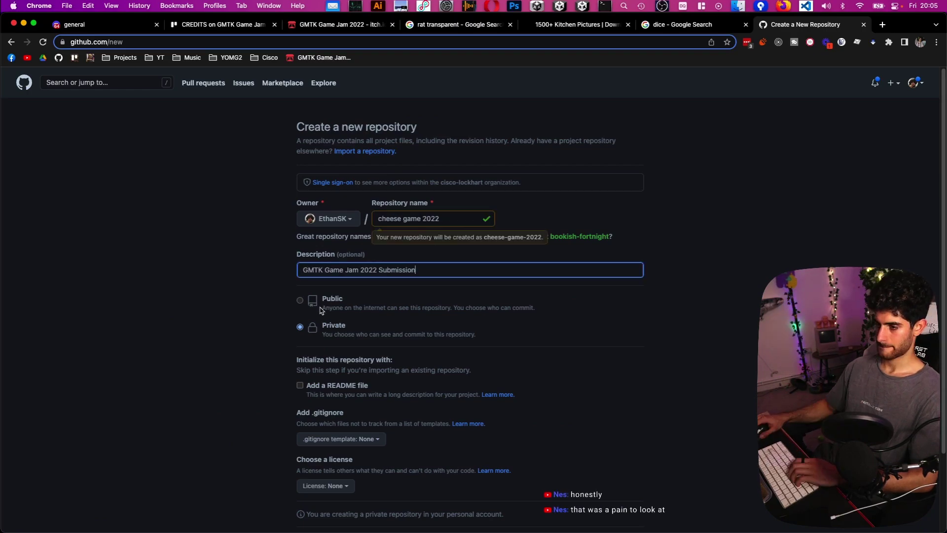
scroll(426, 329, down, 3)
click(340, 468)
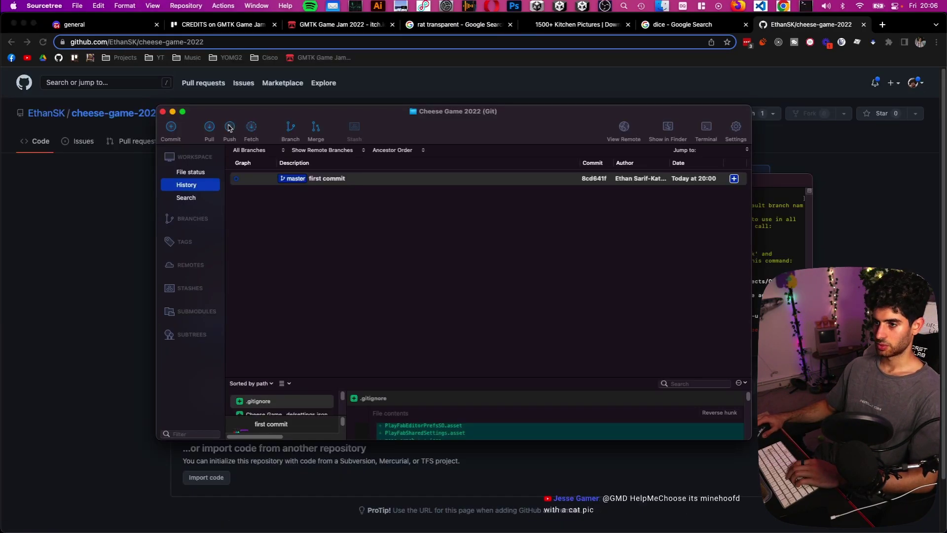
Push the Cheese Game project to the new repository and reload to see the files.
click(250, 132)
click(575, 324)
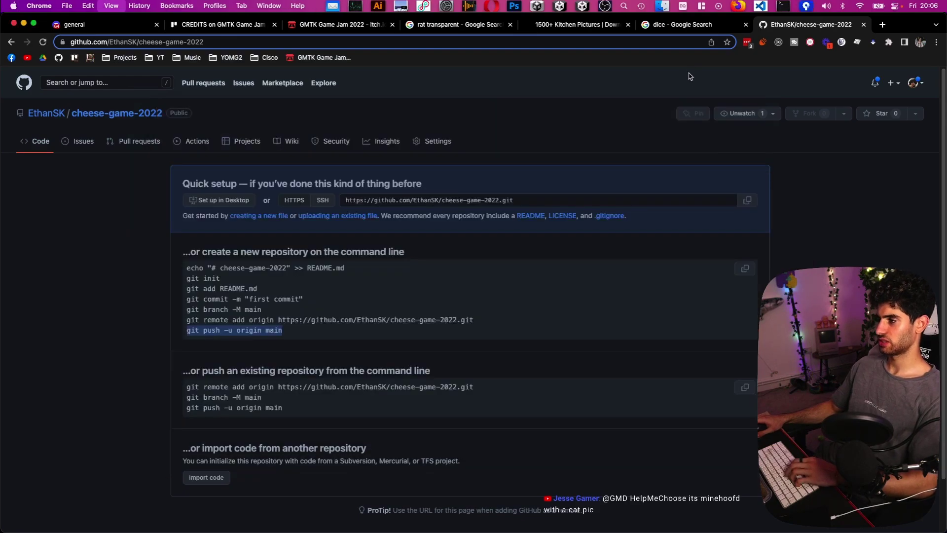
key(super+r)
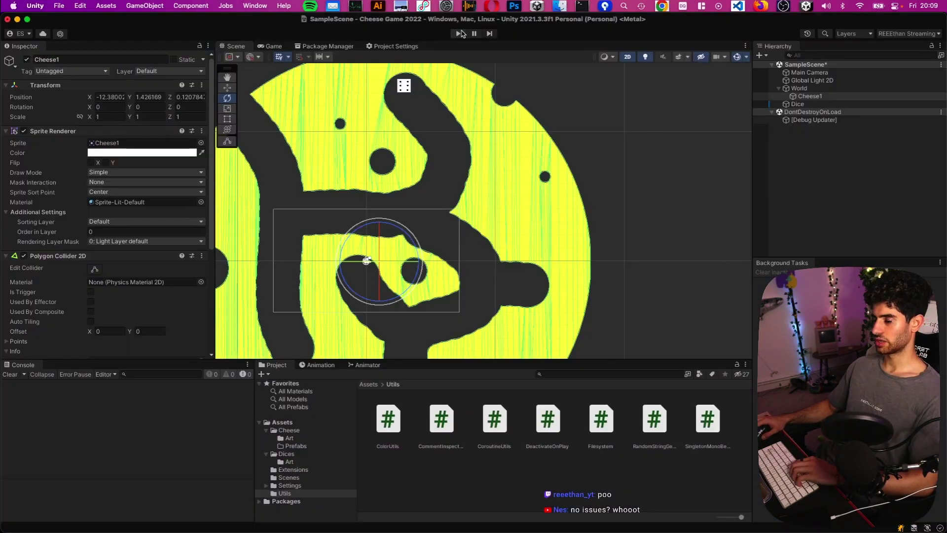
Frame the Main Camera in the Scene view and locate the project's Camera folder.
click(816, 73)
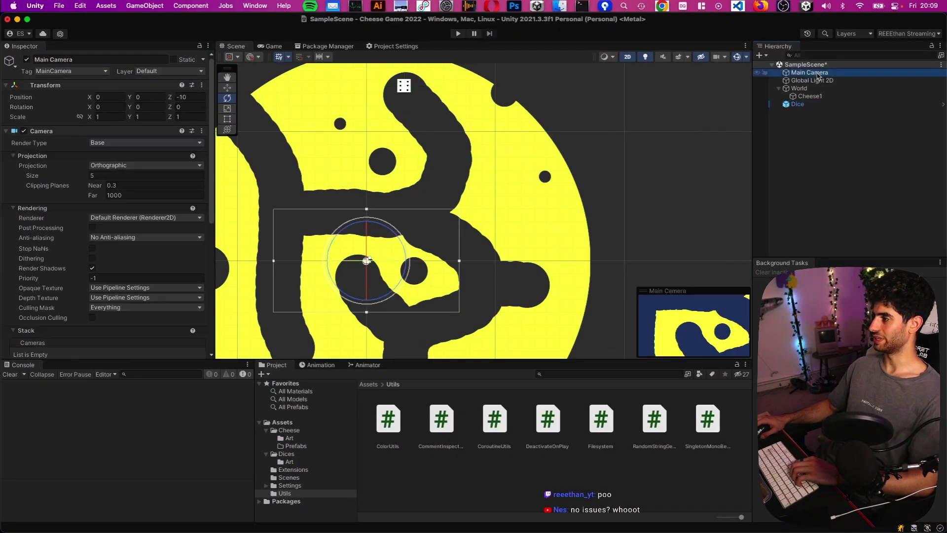
key(f)
key(w)
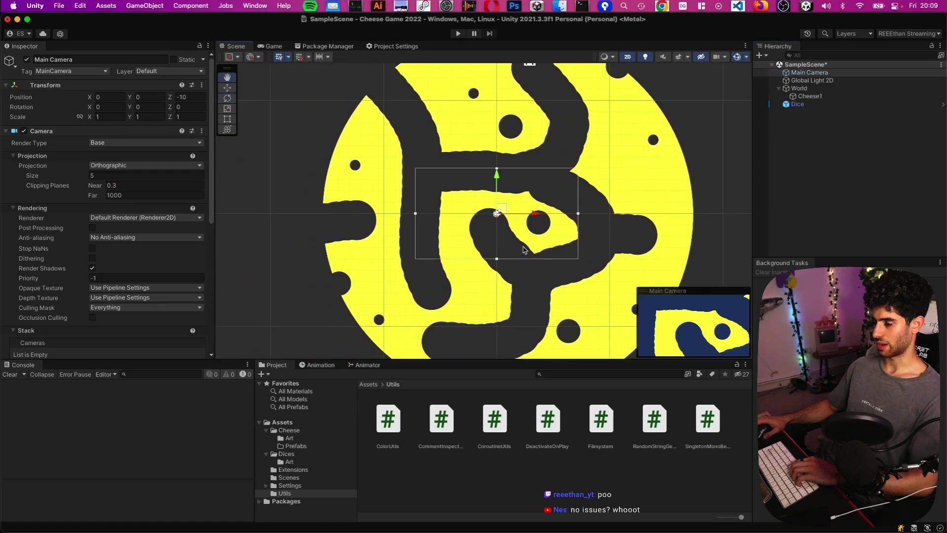
click(299, 424)
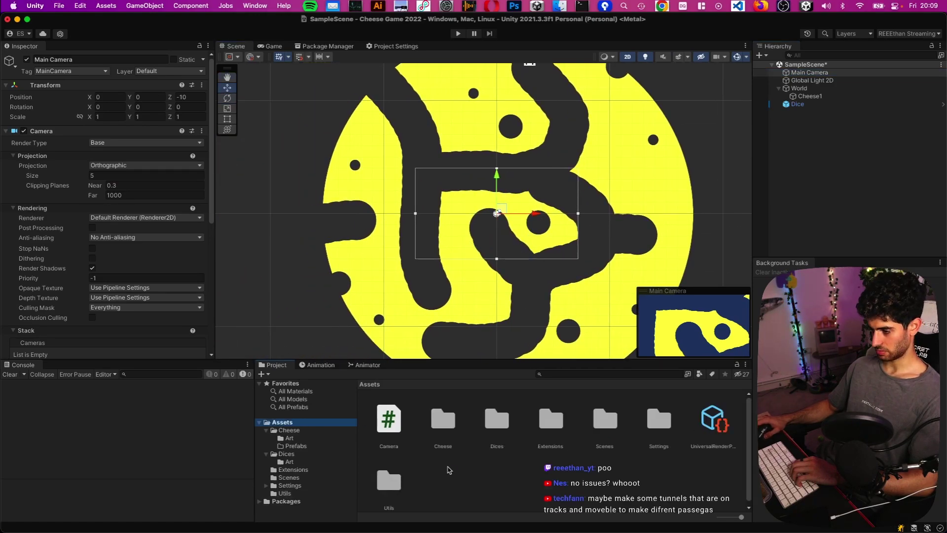
key(super+Tab)
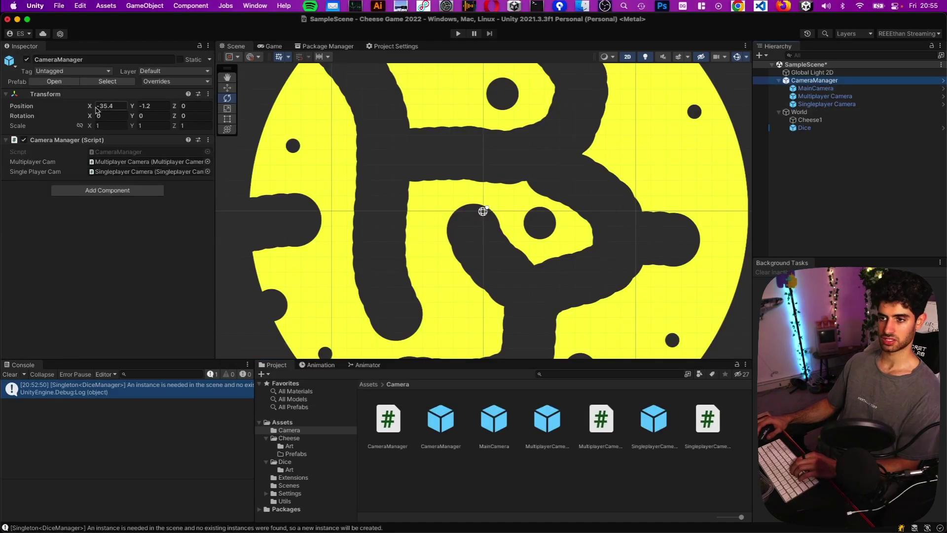
Clear the selection and run the game in Play mode to test the dice.
click(809, 214)
key(super+p)
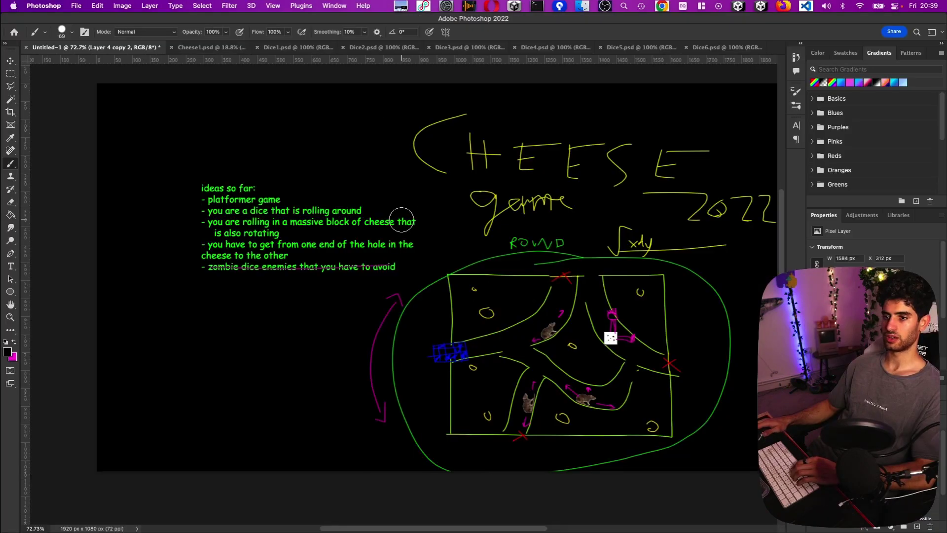
scroll(401, 219, left, 3)
scroll(402, 220, up, 1)
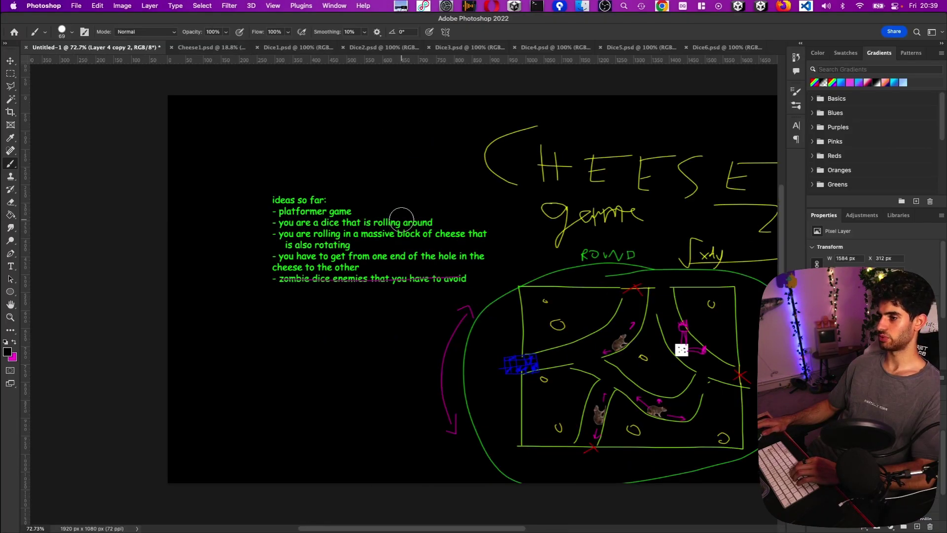
scroll(402, 219, right, 5)
scroll(402, 222, up, 1)
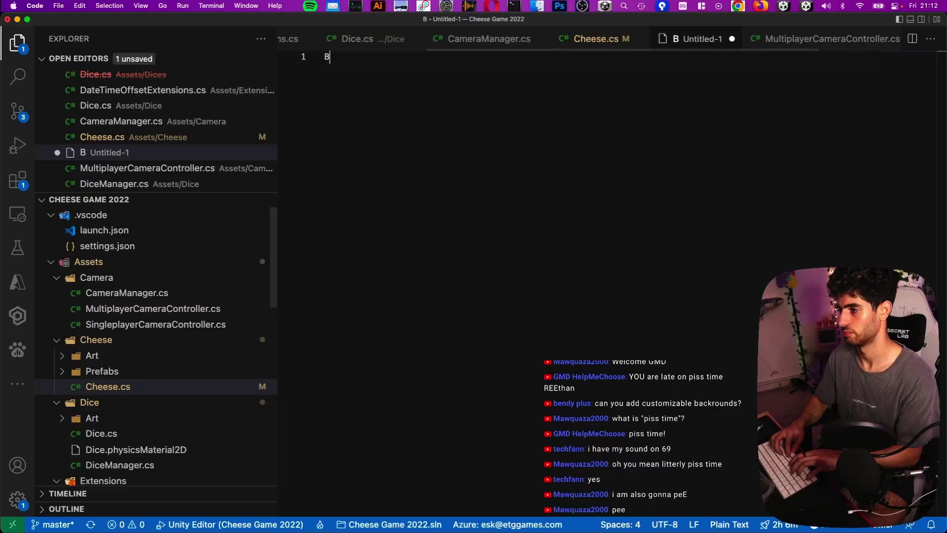
Type the BRB break notice ending 'GONE TO TAKE' into the Untitled-1 file.
text(RB GONE TO TAKE A PISS LOL)
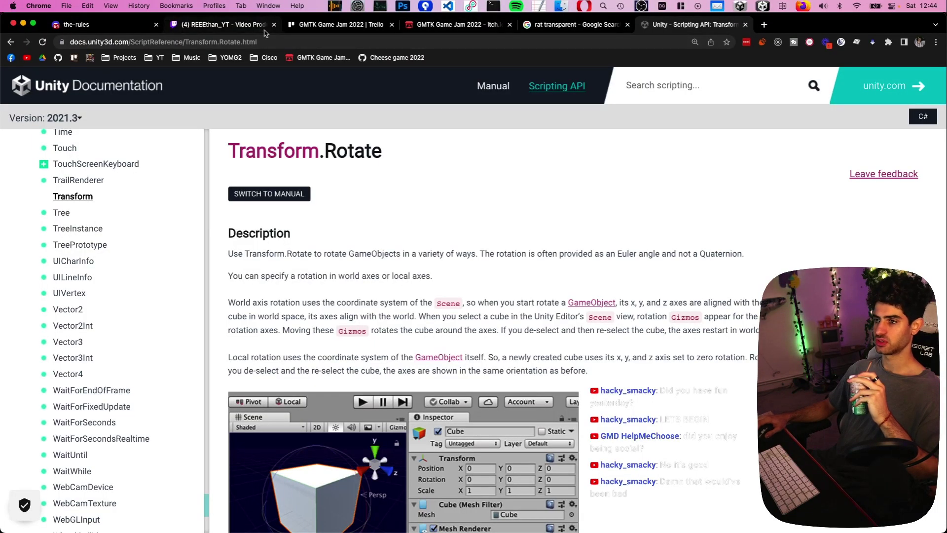
click(340, 24)
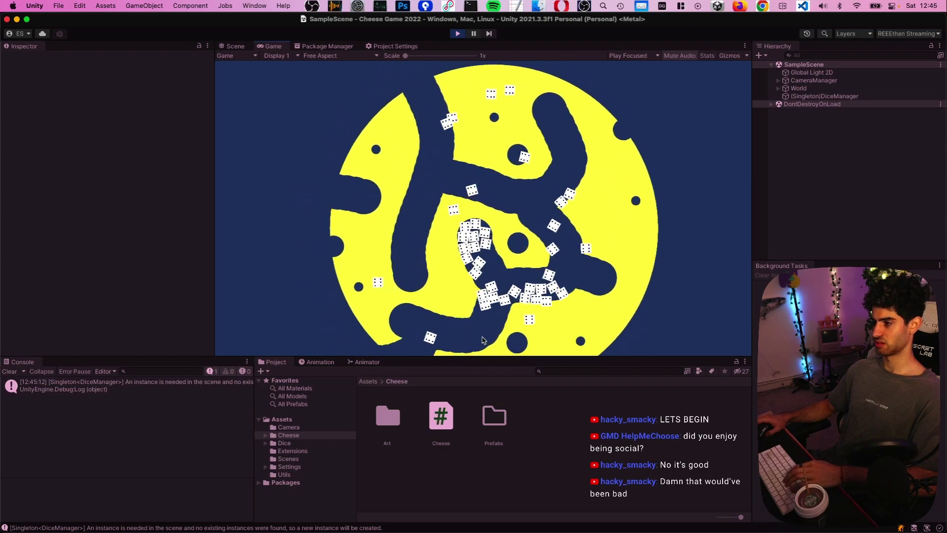
Stop Play mode and search how to detect left and right key-down input in Unity.
key(super+p)
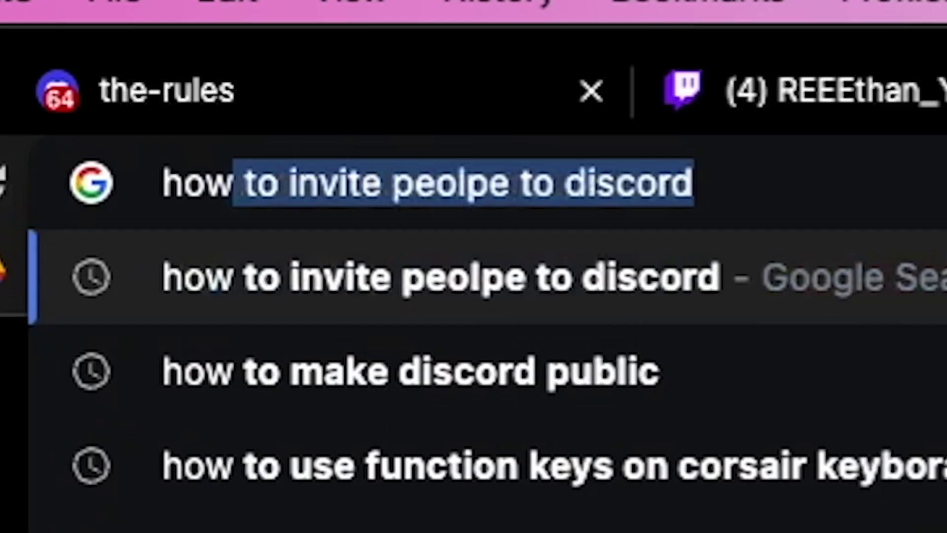
text(te key rirght and left key down un)
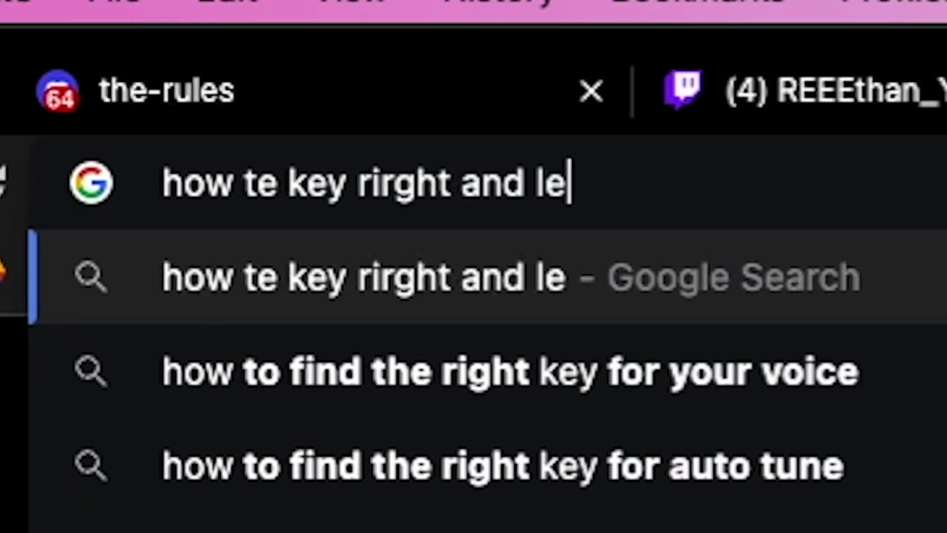
text(i)
key(Return)
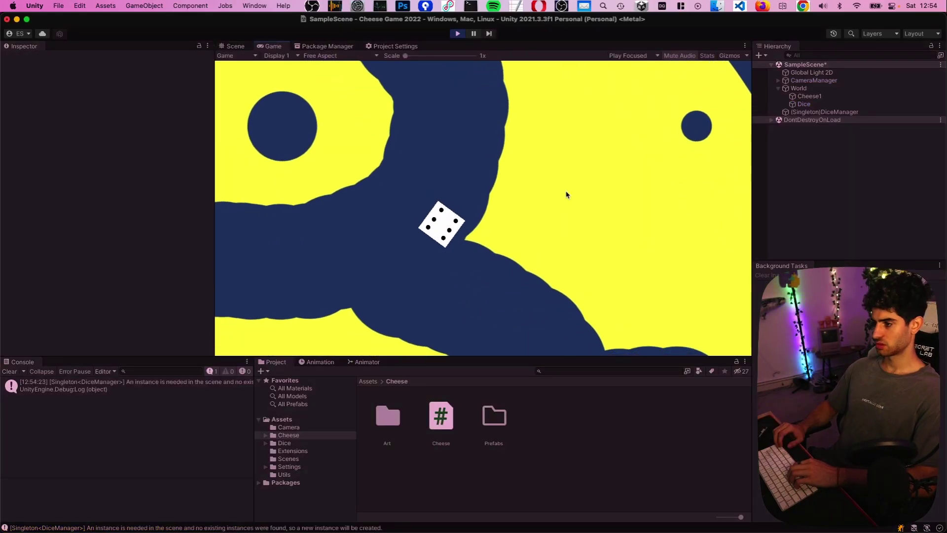
Place Scene and Game views side by side and parent the Dice under Cheese1.
drag(270, 46, 636, 148)
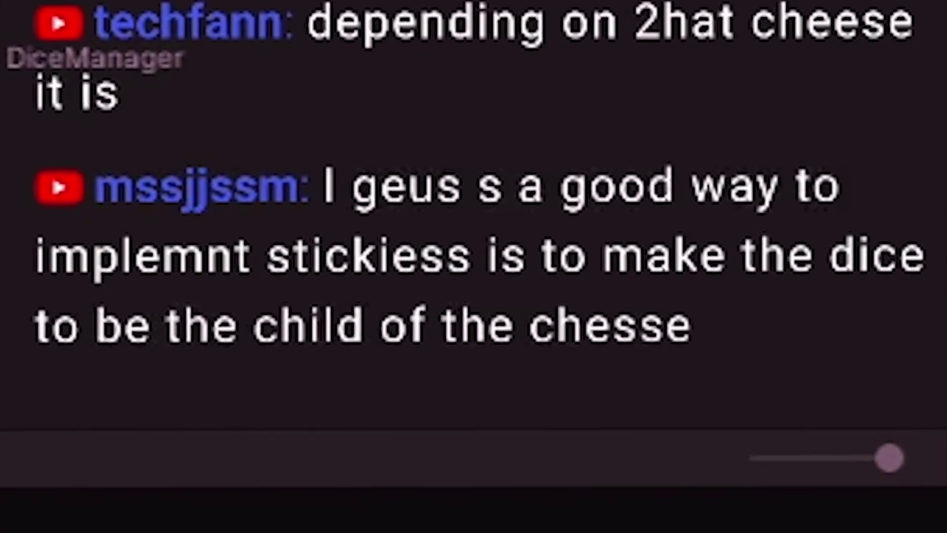
drag(370, 320, 355, 296)
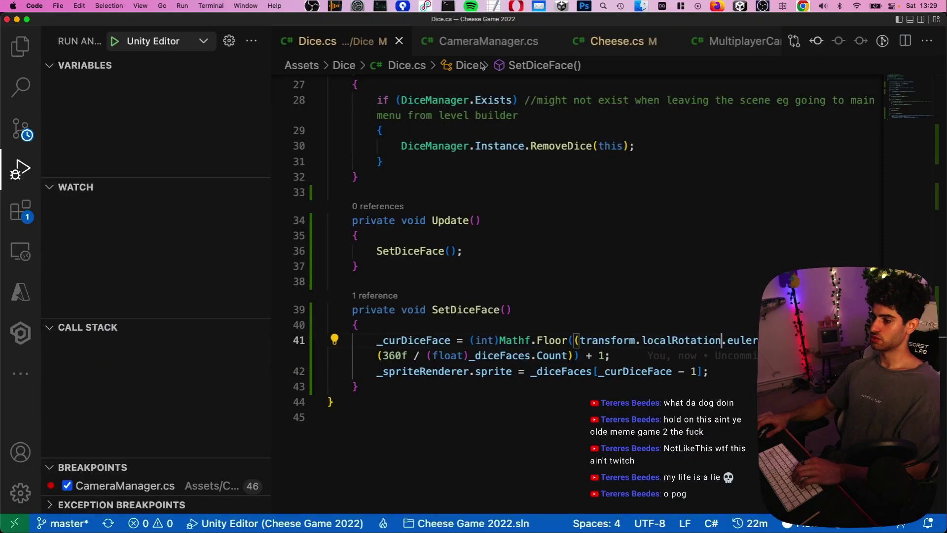
key(super+Tab)
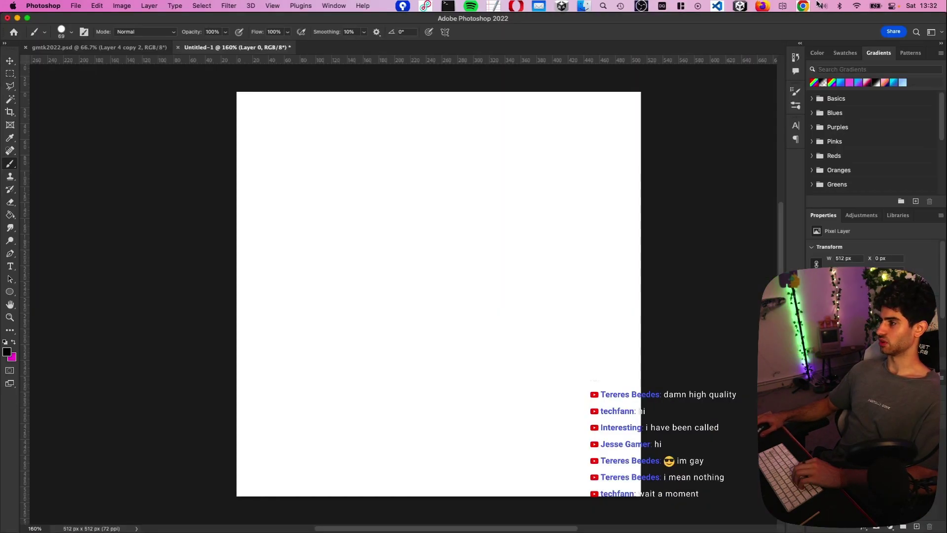
Find rat reference photos, pick a paint colour, and preview the saved rat2.psd drawing.
click(804, 6)
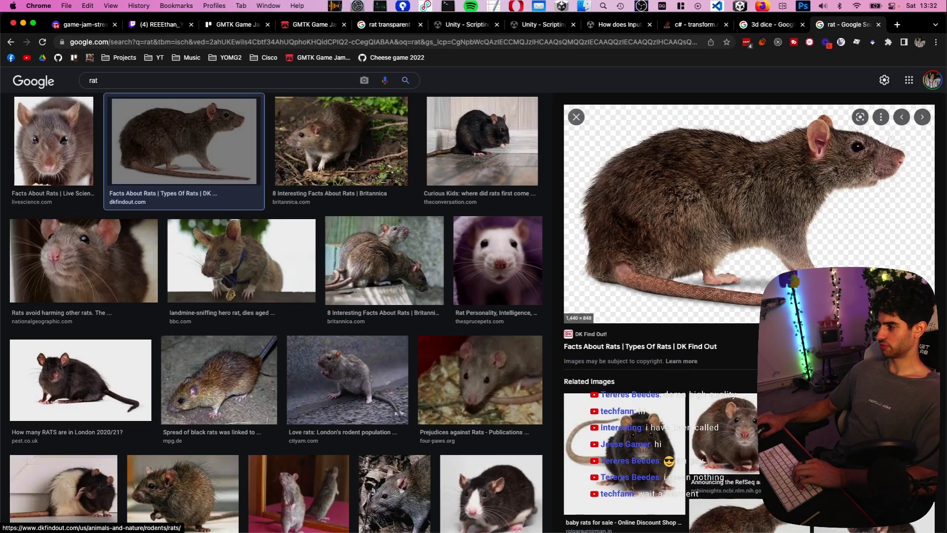
click(803, 6)
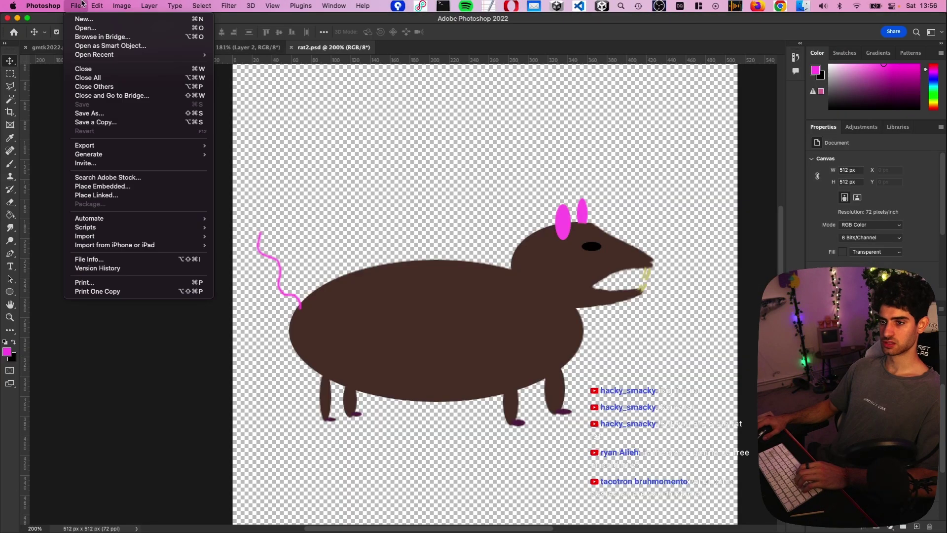
click(79, 5)
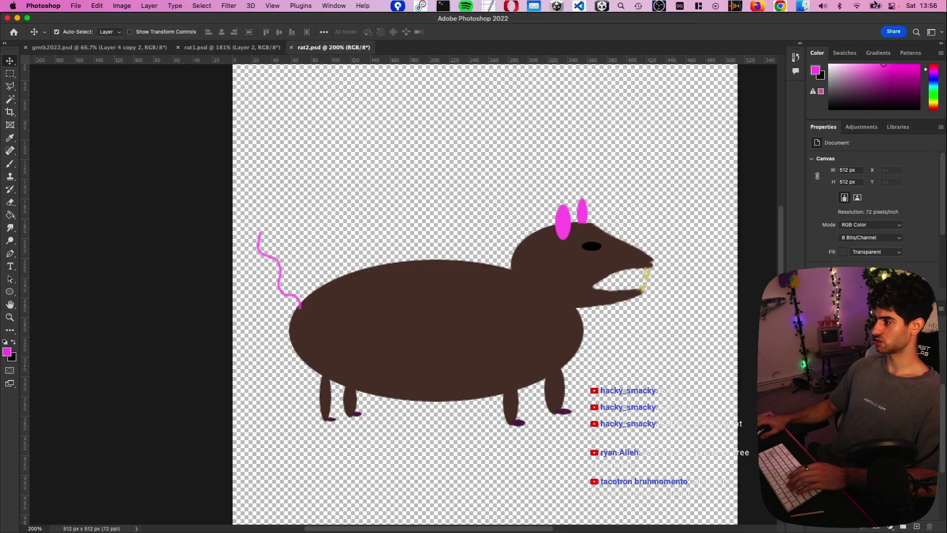
click(816, 4)
key(space)
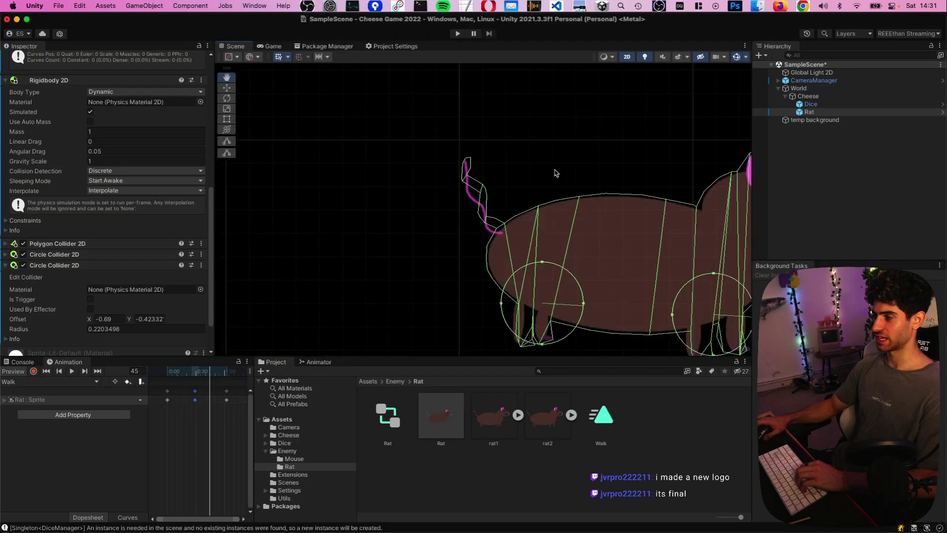
Frame the rat, play-test it, and create an EnemyMovement script for it.
key(f)
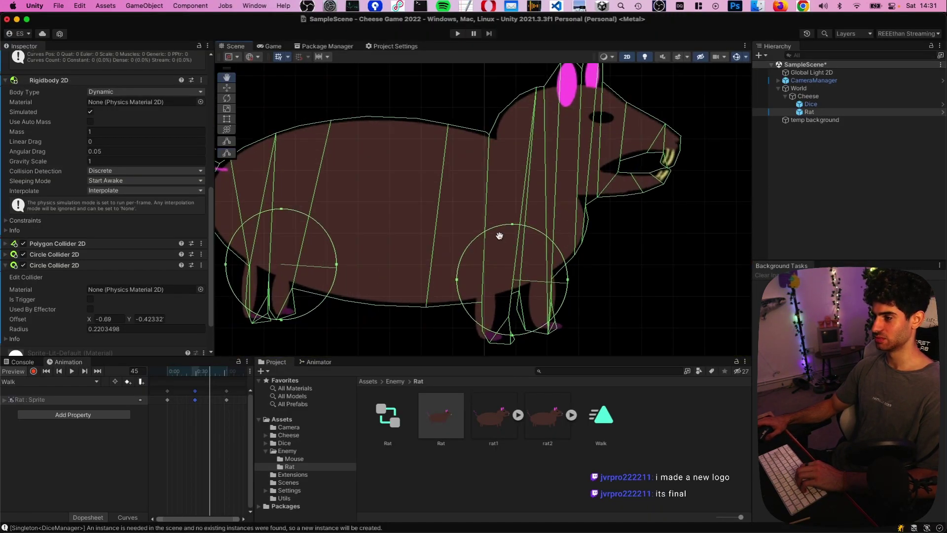
scroll(500, 235, down, 6)
scroll(507, 289, up, 6)
scroll(572, 293, down, 5)
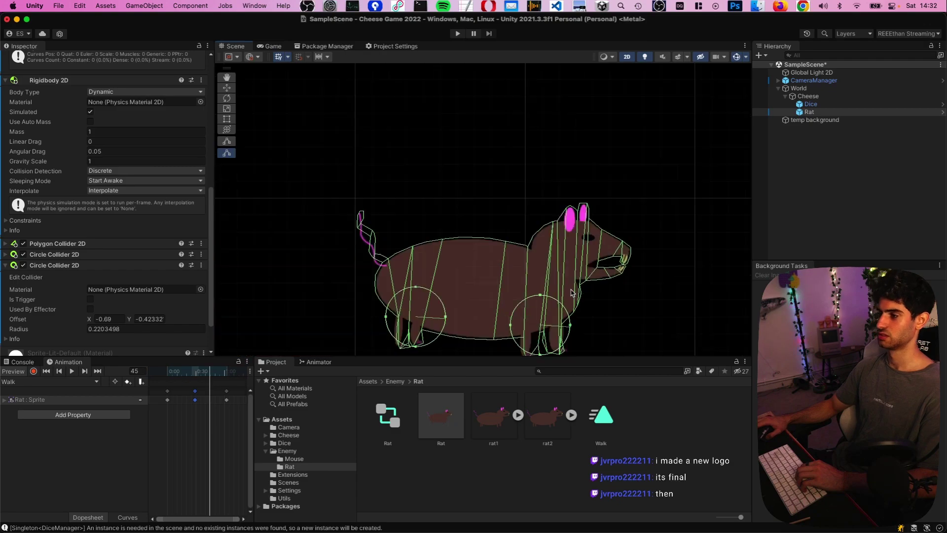
key(super+p)
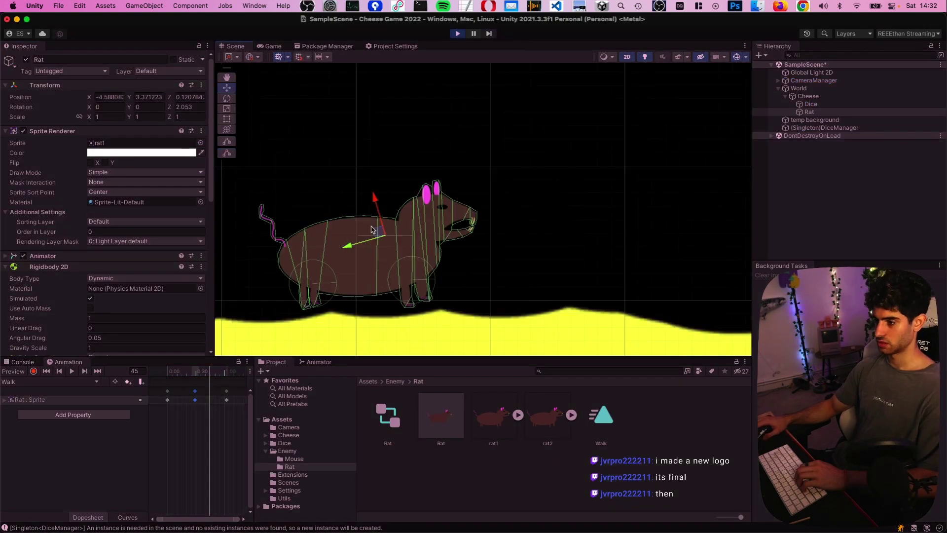
text(EnemyMo)
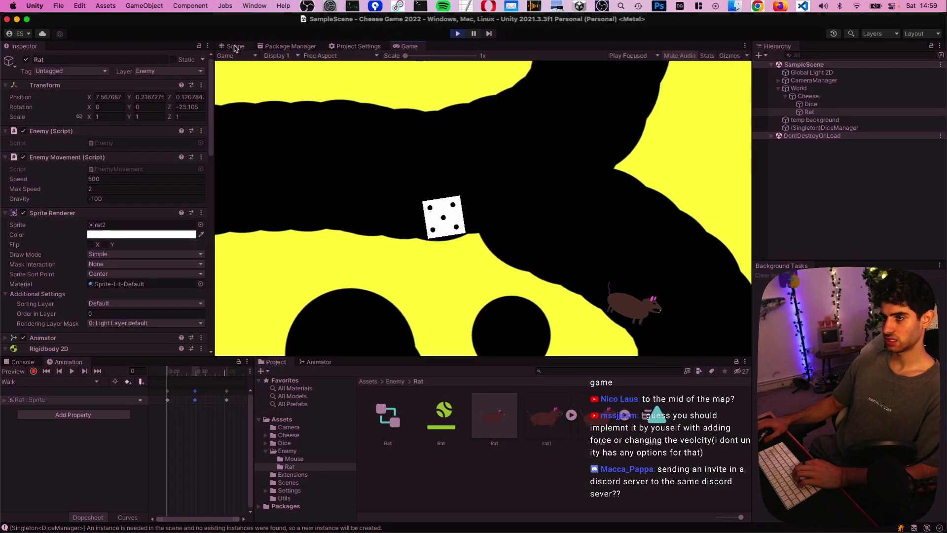
Lower the Volume's Bloom threshold to 0.71 and add a Chromatic Aberration override.
click(235, 46)
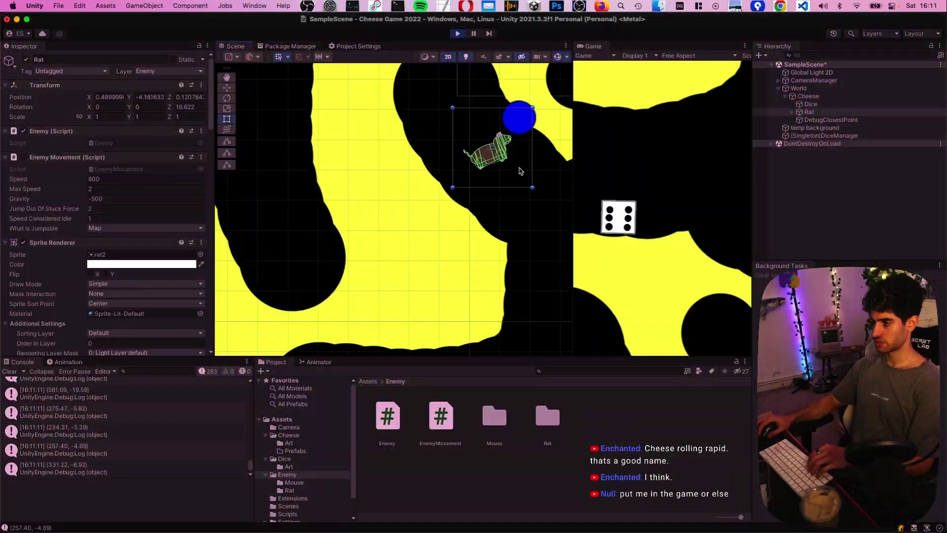
scroll(521, 170, down, 3)
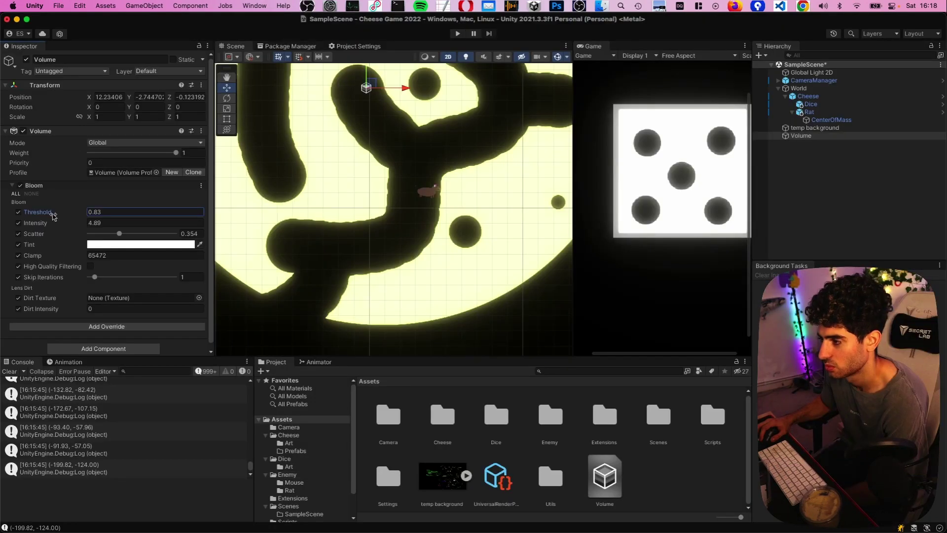
drag(54, 215, 34, 220)
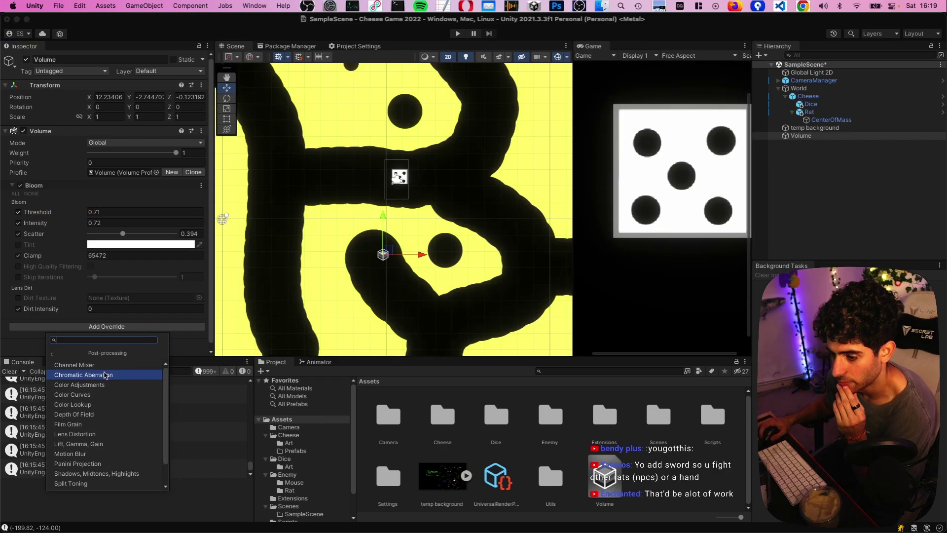
click(117, 383)
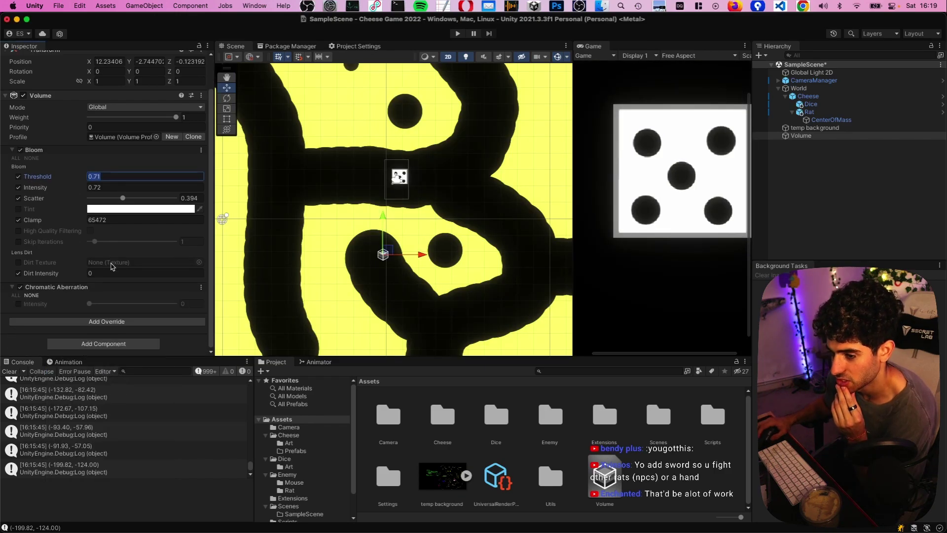
Set Chromatic Aberration intensity to 1 and add Panini Projection with distance 1.
drag(89, 303, 174, 303)
scroll(416, 125, up, 2)
scroll(415, 125, down, 2)
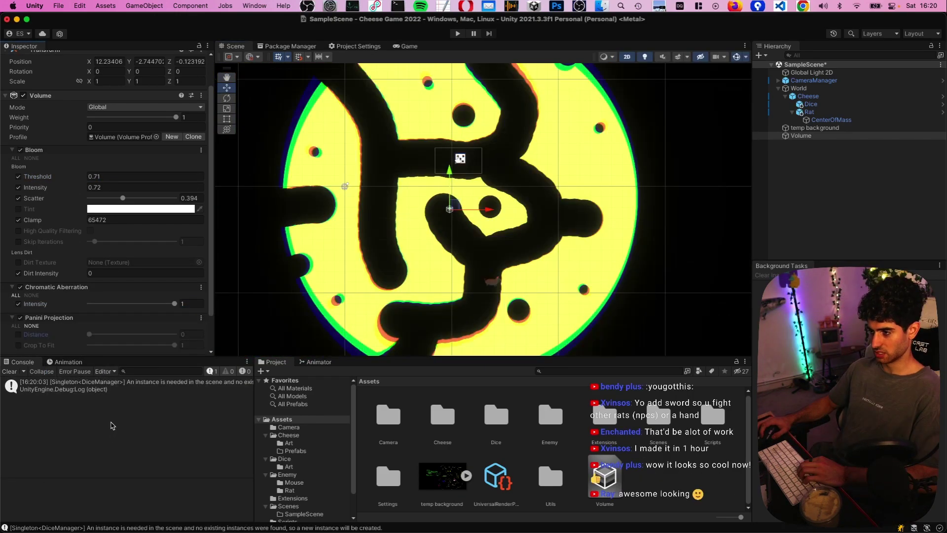
click(87, 318)
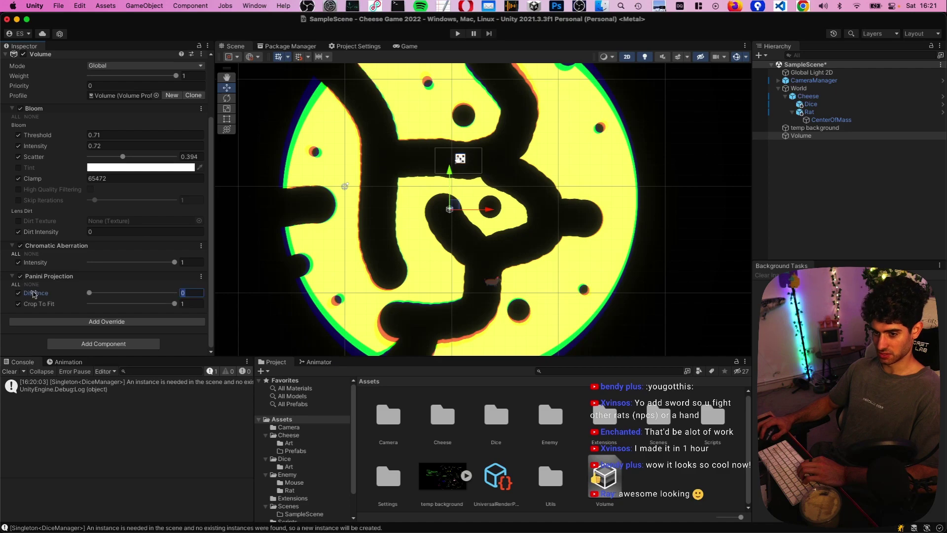
key(super+p)
drag(95, 294, 143, 304)
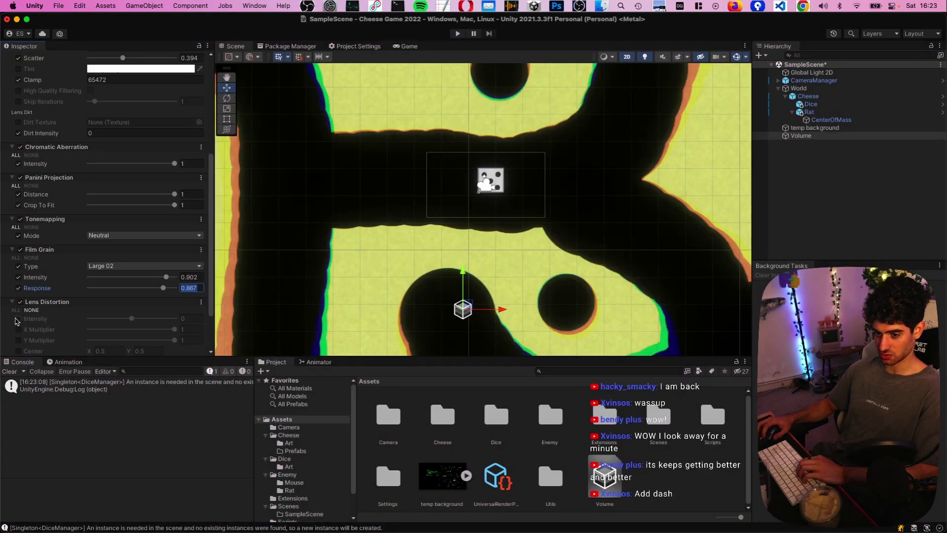
Enable Lens Distortion at -0.98 intensity and preview it in Play mode.
click(18, 318)
key(super+p)
drag(131, 289, 92, 287)
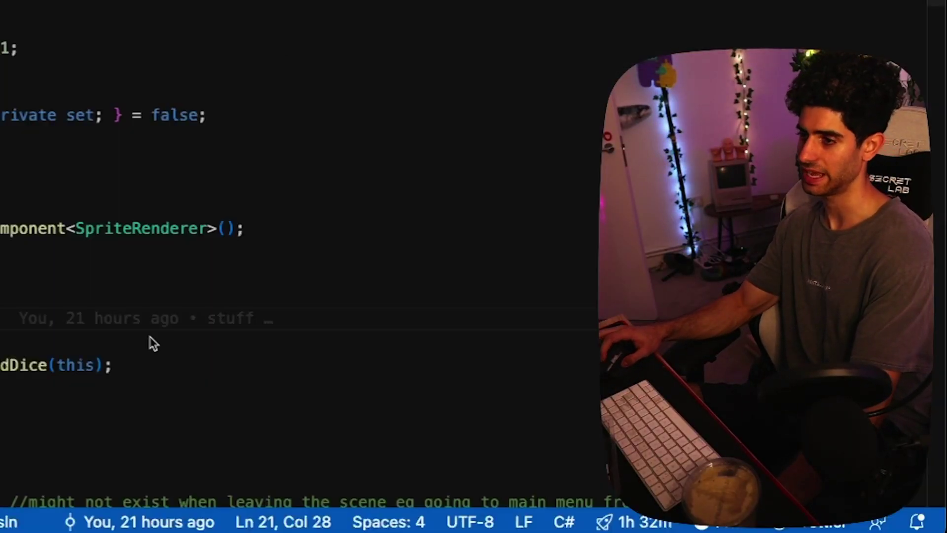
During play, inspect the level in the Scene view, pan the cheese higher, then return to Game.
click(138, 402)
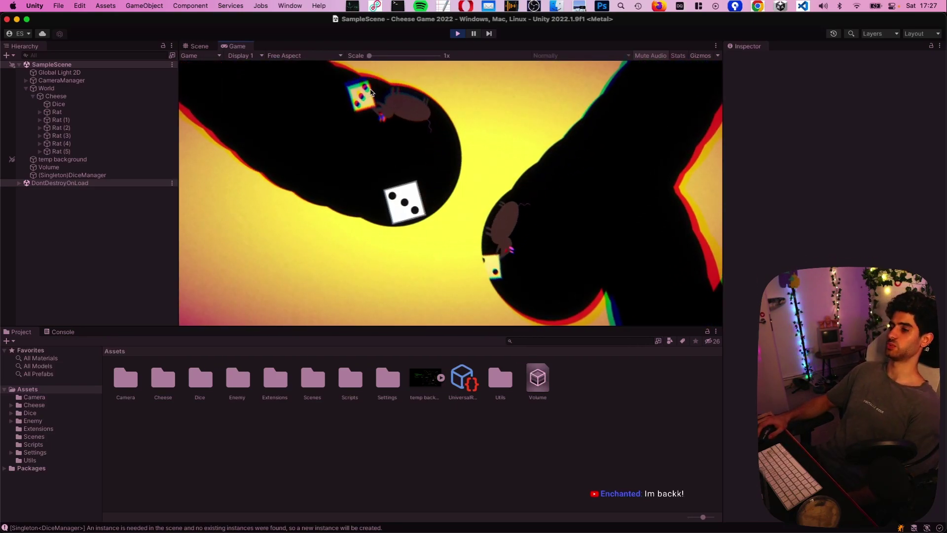
key(super+1)
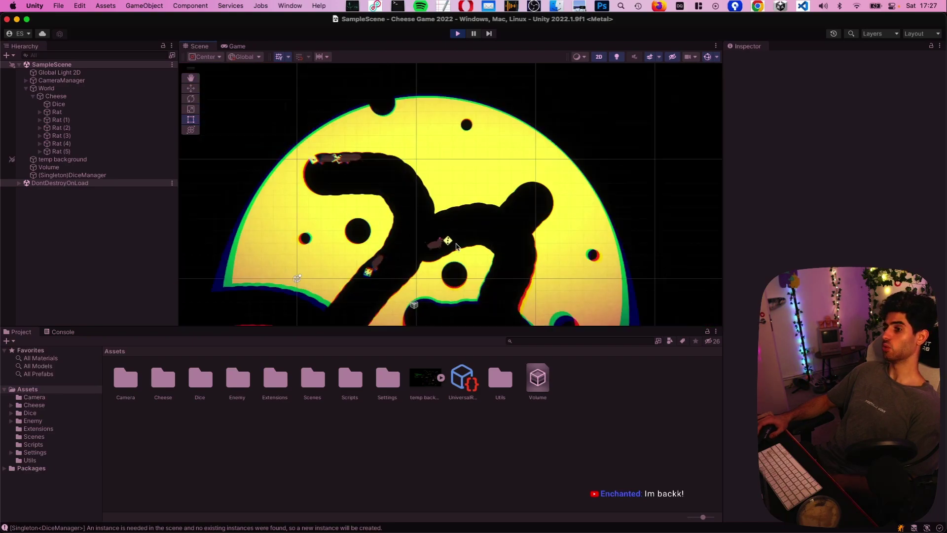
middle_drag(462, 235, 467, 200)
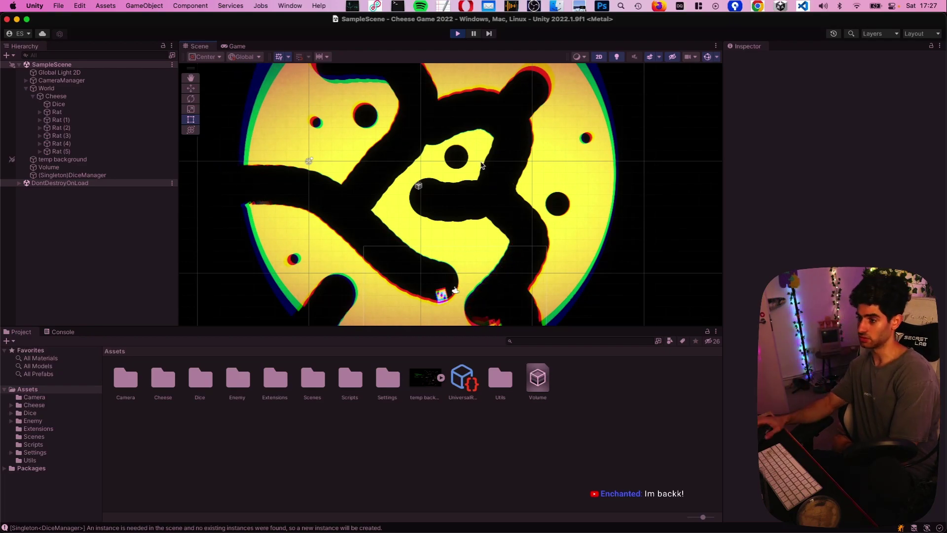
click(239, 45)
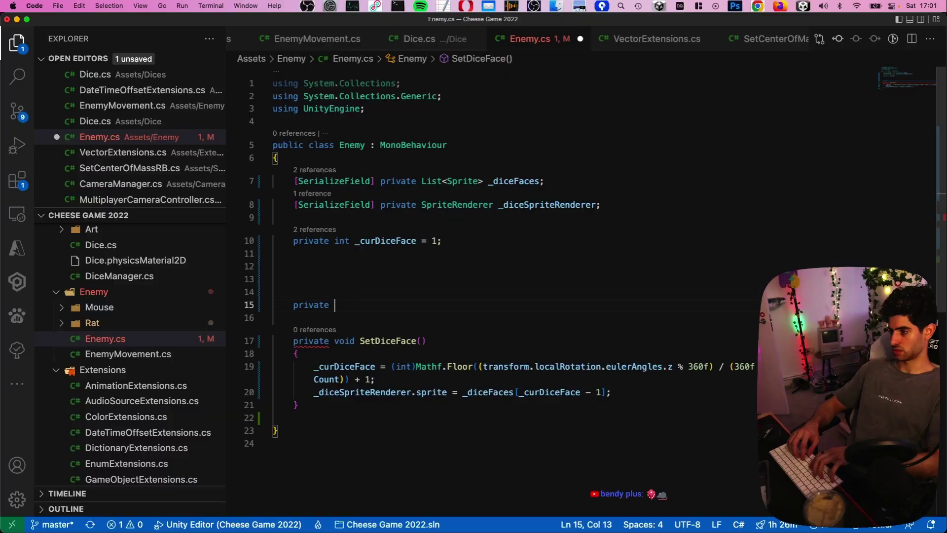
Start a private InitDice declaration on line 15 of Enemy.cs.
text(Init)
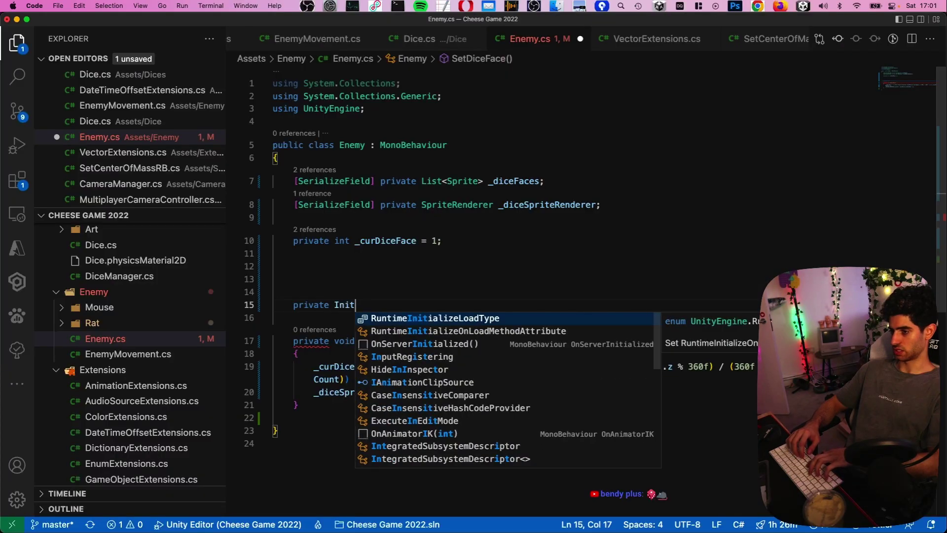
text(Dice)
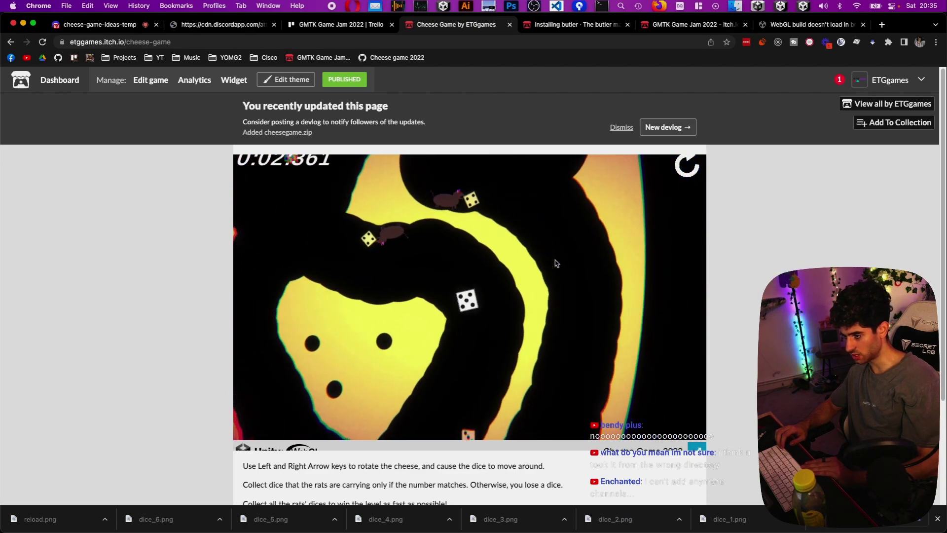
Select the itch.io page's web address and switch away from Chrome.
key(super+l)
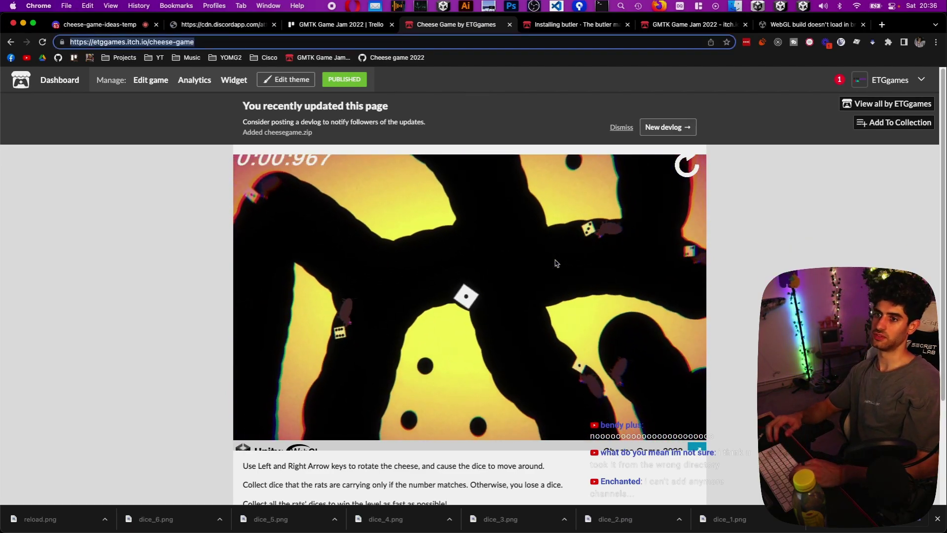
key(super+Tab)
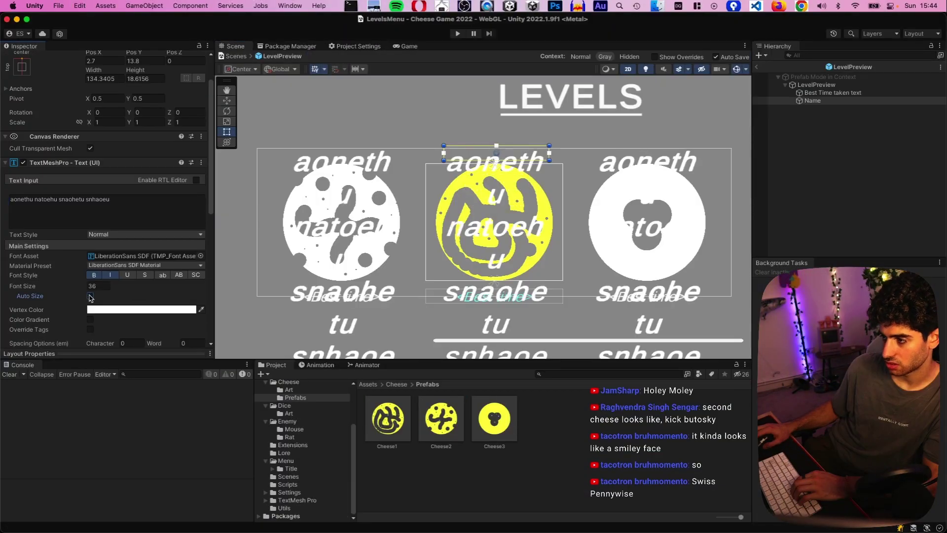
Turn on Auto Size for the LevelPreview prefab's Name TextMeshPro text.
click(91, 296)
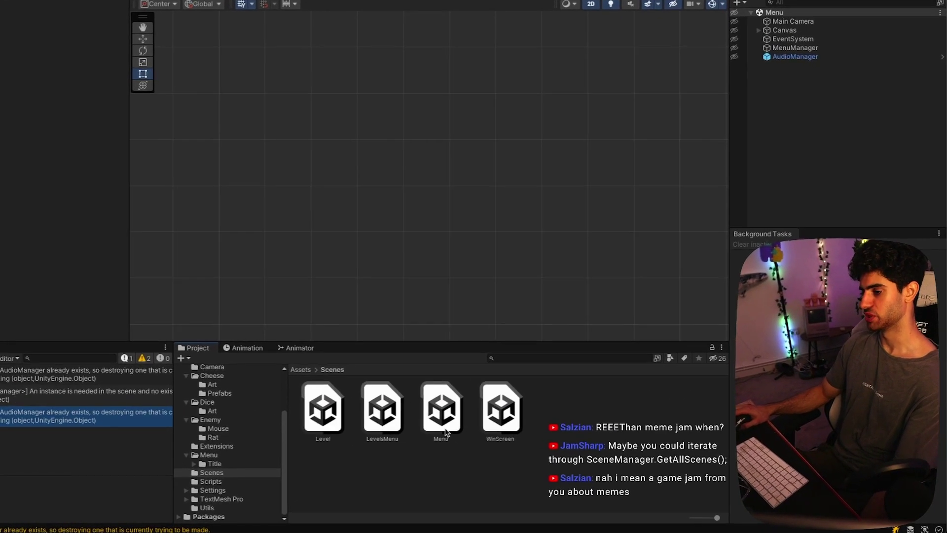
click(169, 268)
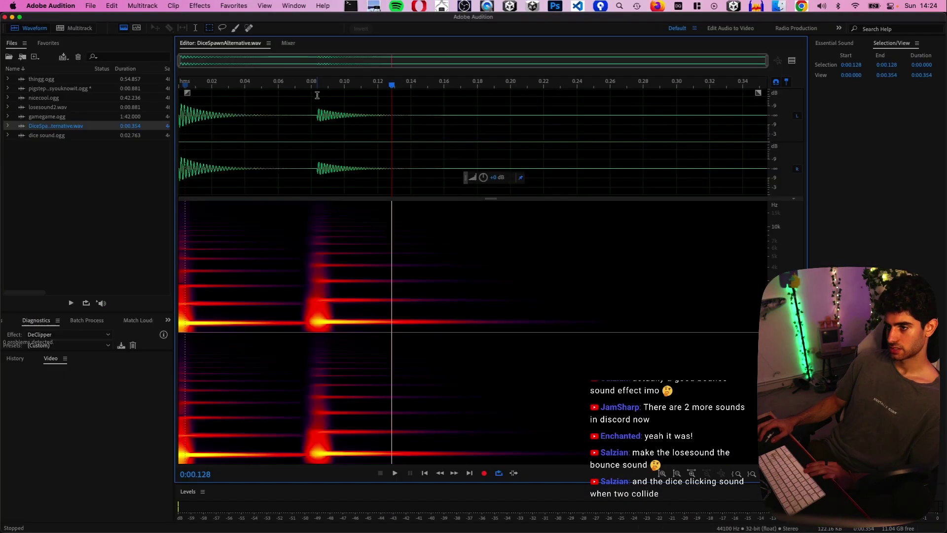
Play DiceSpawnAlternative from the start and select its first click, 0 to 0.076 s.
click(186, 91)
key(space)
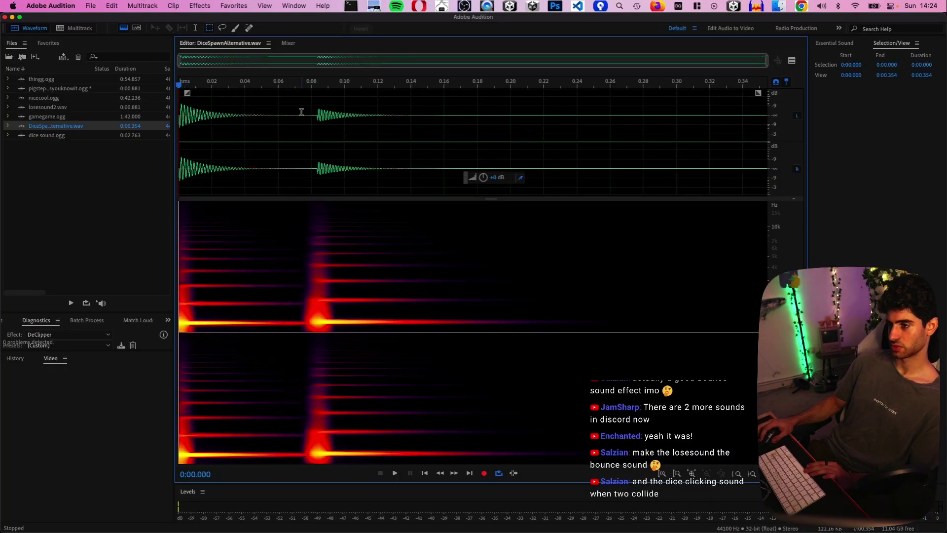
drag(305, 112, 140, 115)
right_click(234, 98)
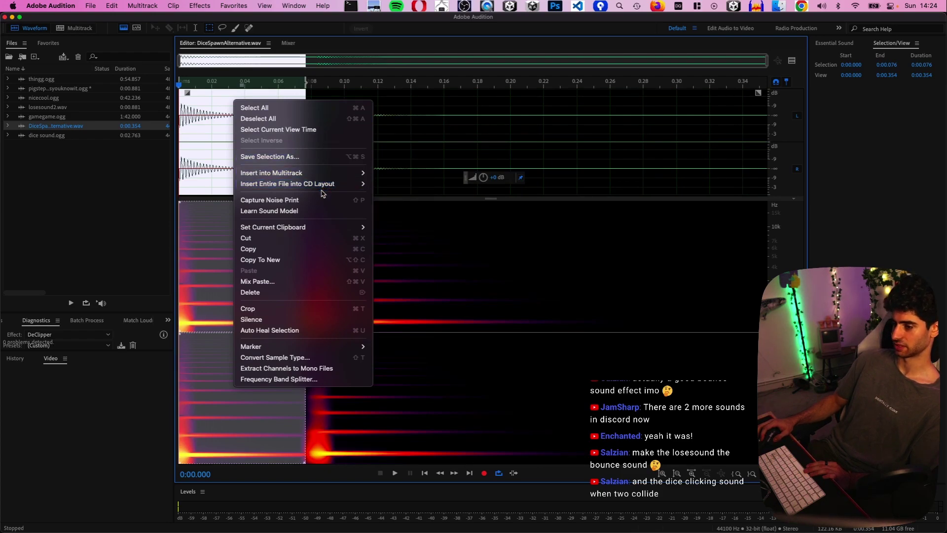
key(Escape)
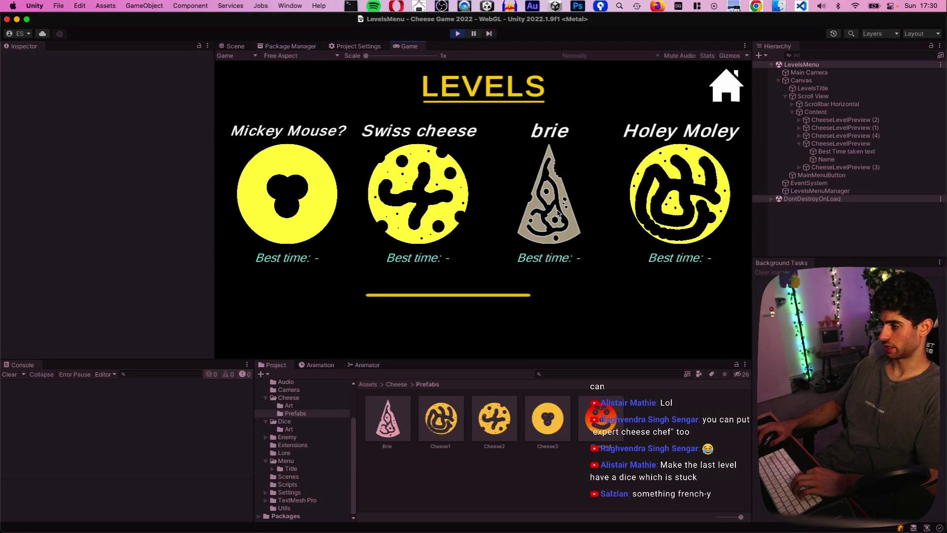
Play the brie level and rotate the cheese left three times to slide the dice.
click(558, 216)
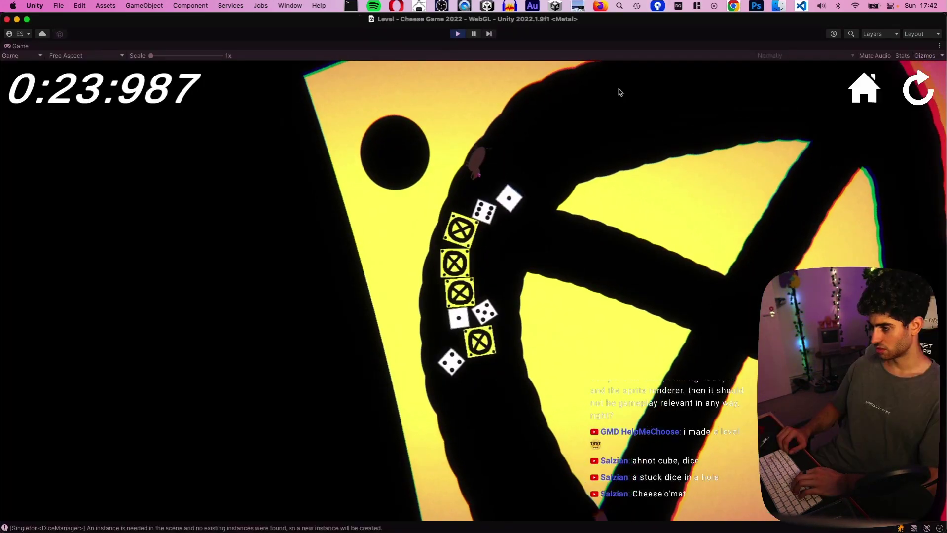
key(Left)
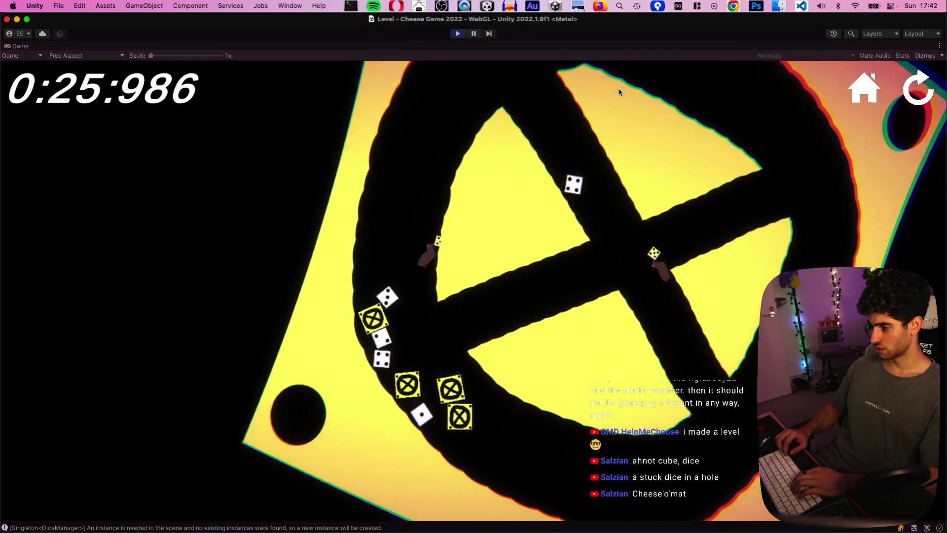
key(Left)
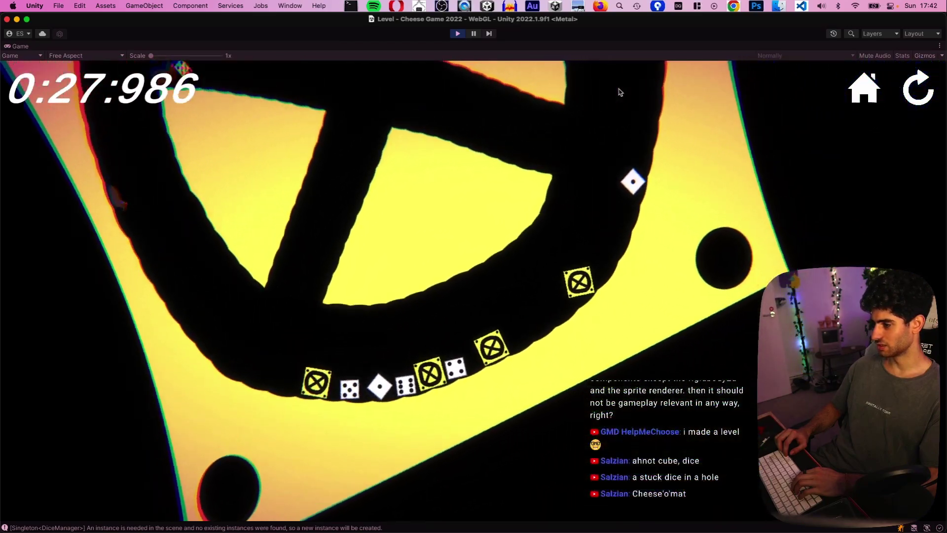
key(Left)
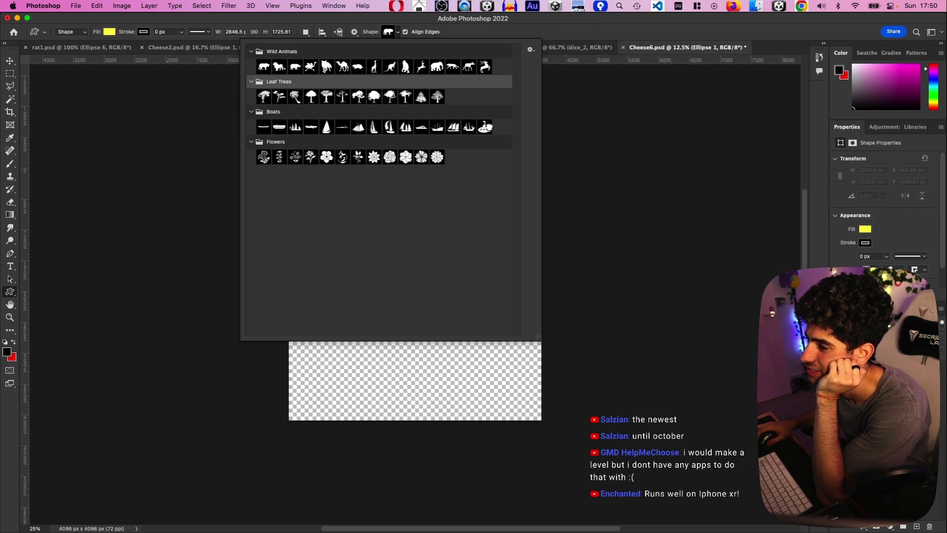
Dismiss the custom shape picker and view the Canned cheese drawing larger in Discord.
key(Escape)
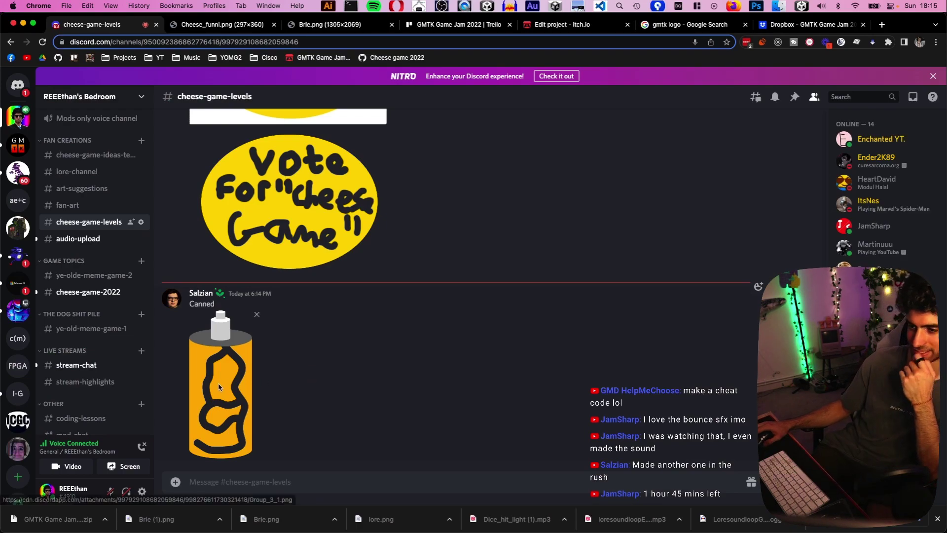
click(235, 388)
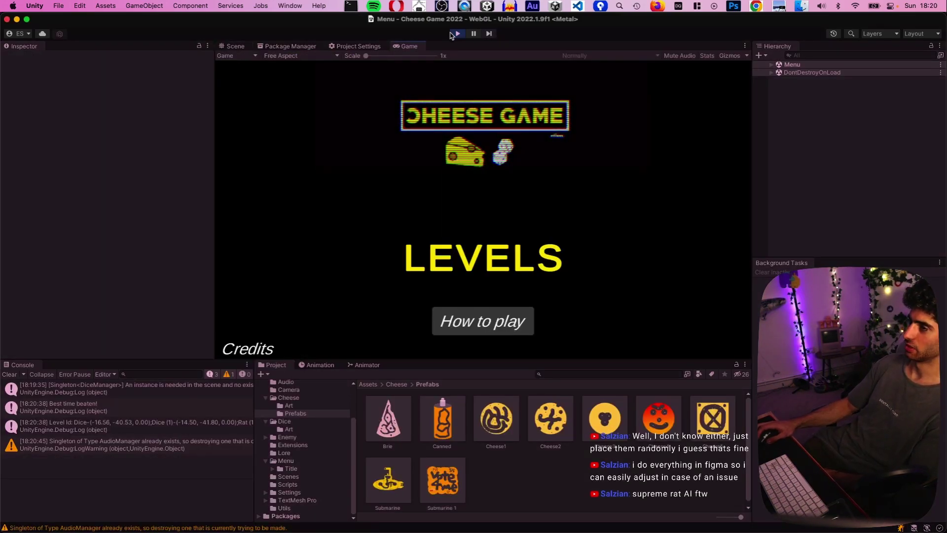
Stop Play mode and view the smiley-face level drawing larger.
click(457, 33)
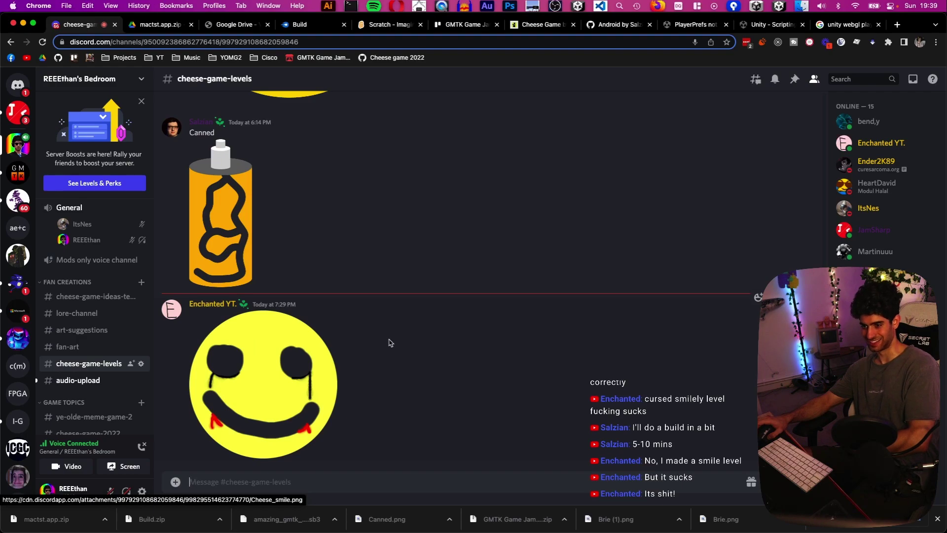
click(288, 364)
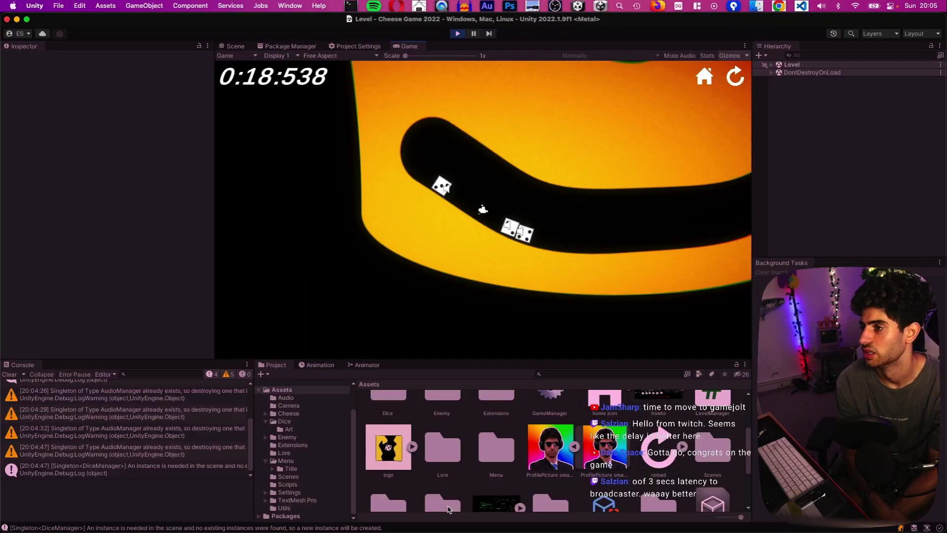